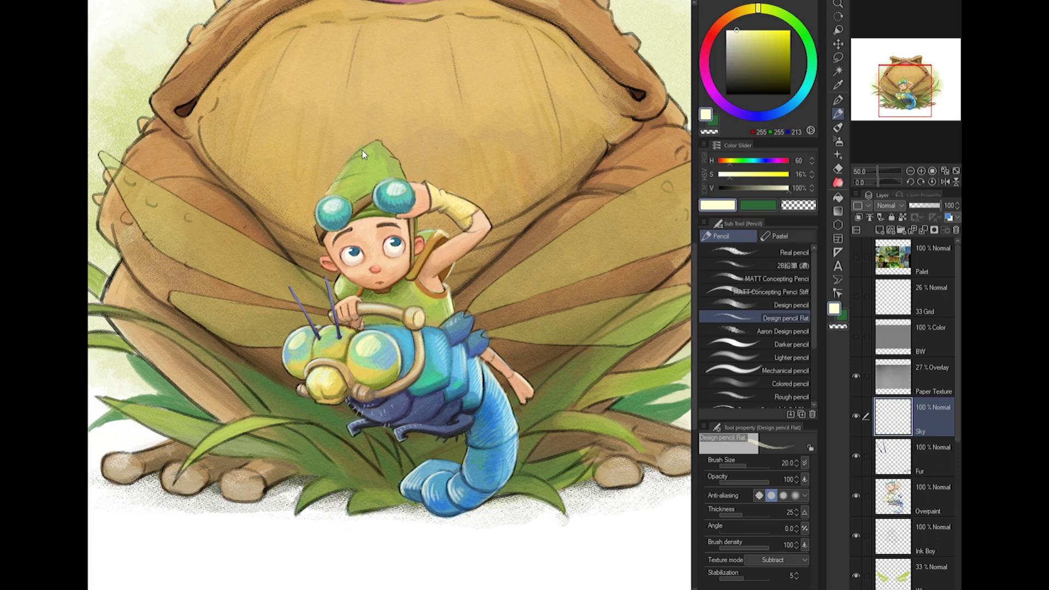
- Brighten the boy's pointed hat on the Overpaint layer with sampled light green, using the Design pencil Flat at size 25
scroll(396, 251, up, 5)
alt+click(395, 251)
ctrl+shift+click(395, 252)
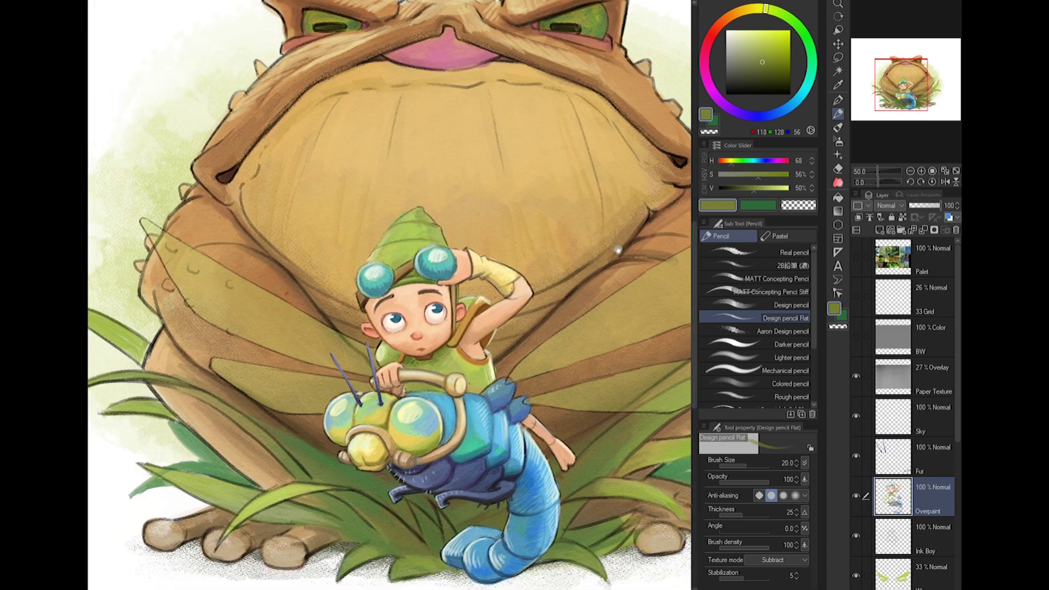
scroll(501, 294, down, 2)
alt+click(396, 217)
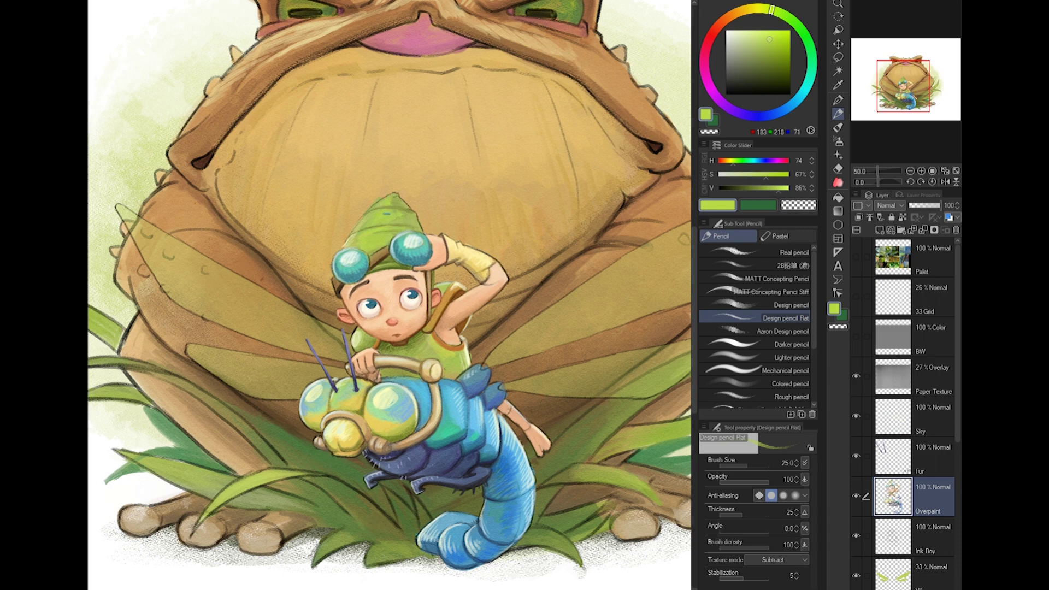
drag(359, 343, 393, 321)
- Glaze the toad's belly on Layer 3 with sampled ochre, using the MATT Concepting pencil at size 500
key(.)
alt+click(453, 325)
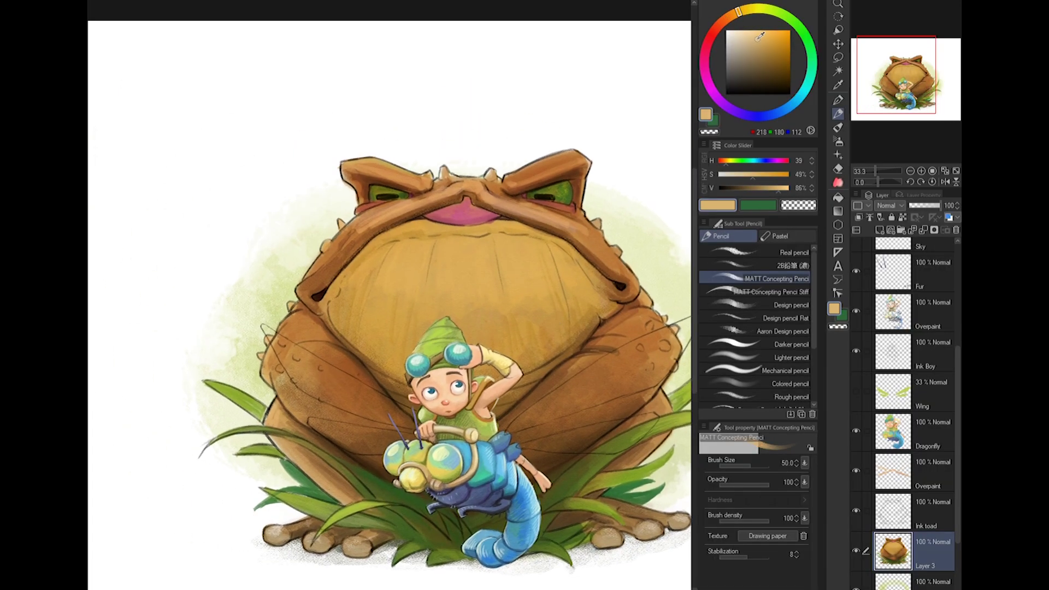
alt+click(556, 291)
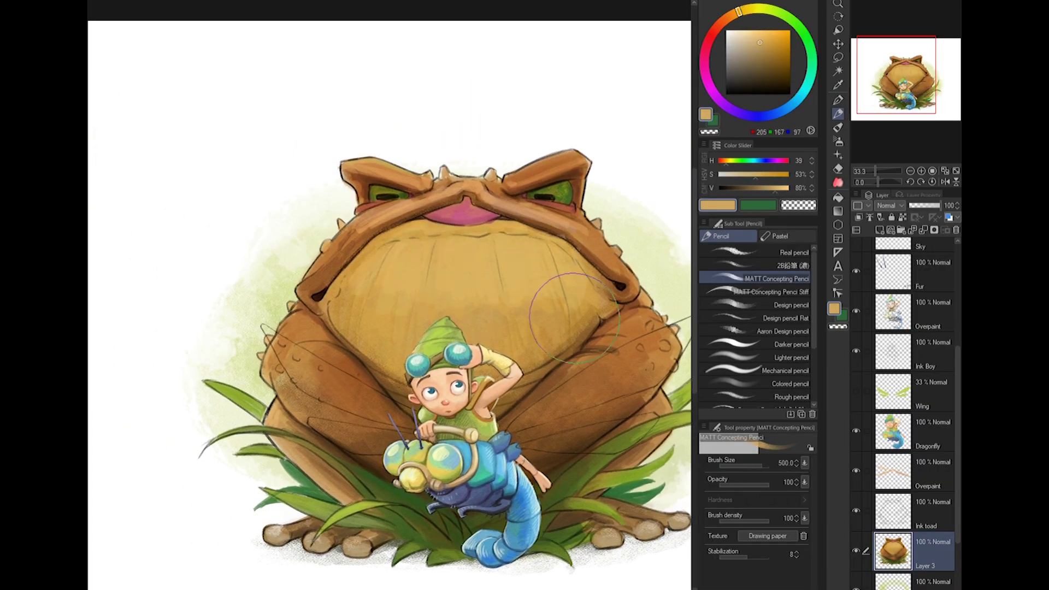
- Touch up the toad's skin with a warm brown, using the Design pencil at size 30
key(.)
key(.)
scroll(622, 297, down, 2)
scroll(621, 297, right, 3)
key([)
key([)
key([)
key([)
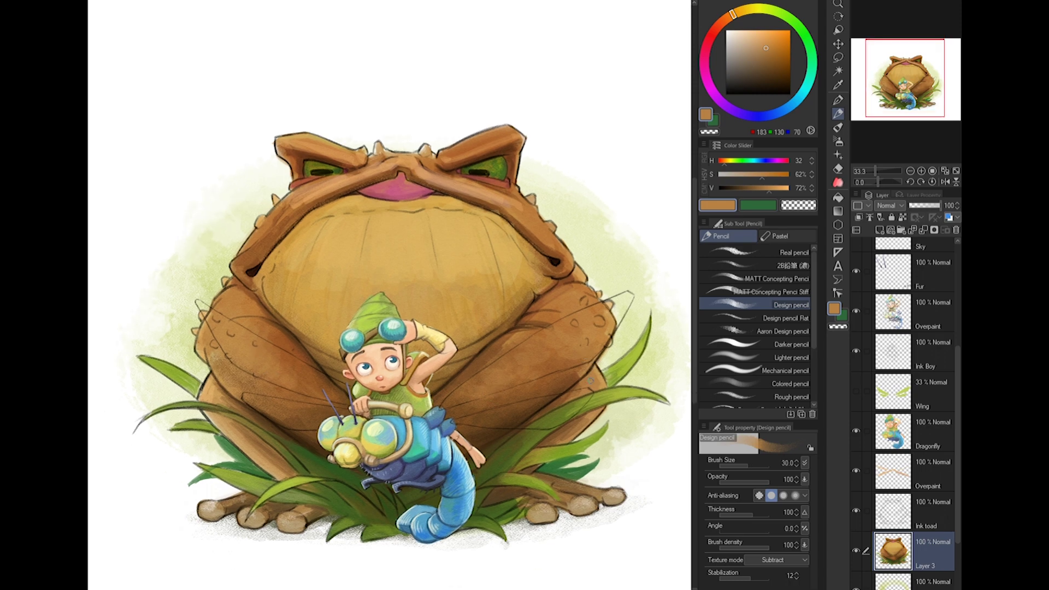
- Sample a muted olive tone and retouch the toad's toes with the Design pencil at size 30
scroll(278, 397, right, 3)
alt+click(259, 291)
key(])
key(])
key(])
key(])
key(])
key(])
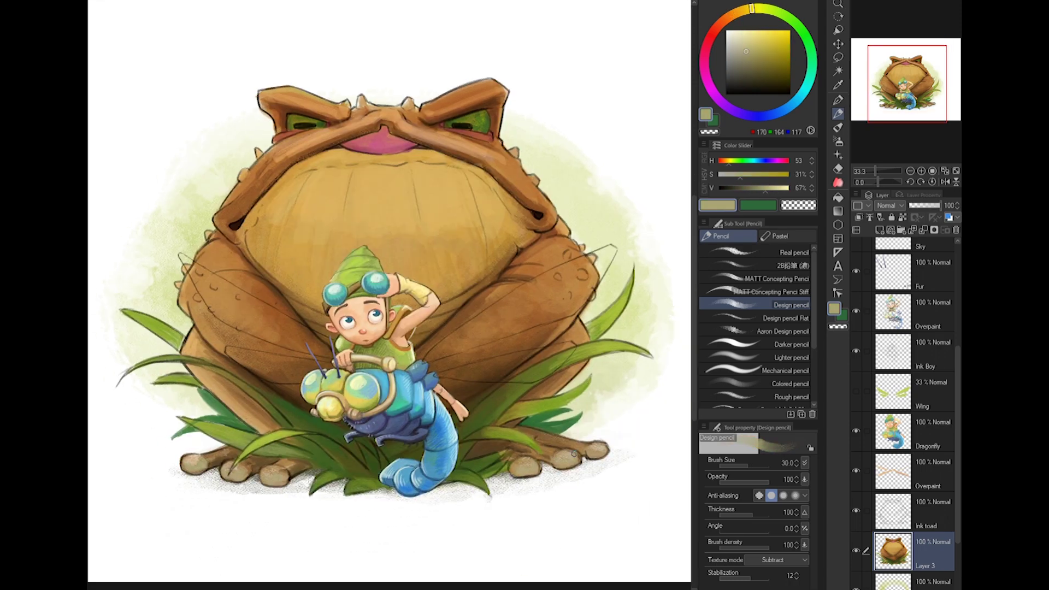
- Refine the toad's lips and brow ridges with sampled colours and a smaller Design pencil
scroll(383, 295, up, 1)
key([)
key([)
key([)
scroll(404, 280, up, 1)
alt+click(432, 209)
key([)
key([)
alt+click(491, 175)
key([)
key([)
key([)
drag(517, 185, 481, 209)
- Darken the green of the toad's eyes with sampled dark green, using the Design pencil at size 25
alt+click(492, 206)
key(])
alt+click(324, 210)
alt+click(485, 208)
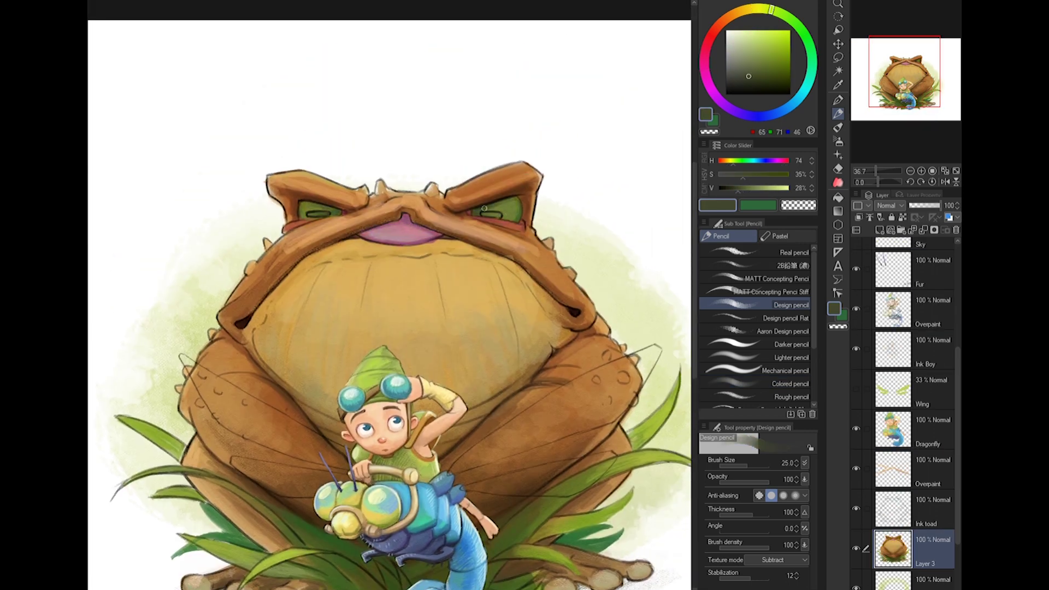
- Shade the ridge around the toad's nose and mouth with sampled browns, using the Design pencil
mouse_move(422, 230)
mouse_down()
mouse_move(434, 228)
mouse_move(438, 166)
mouse_up()
alt+click(445, 157)
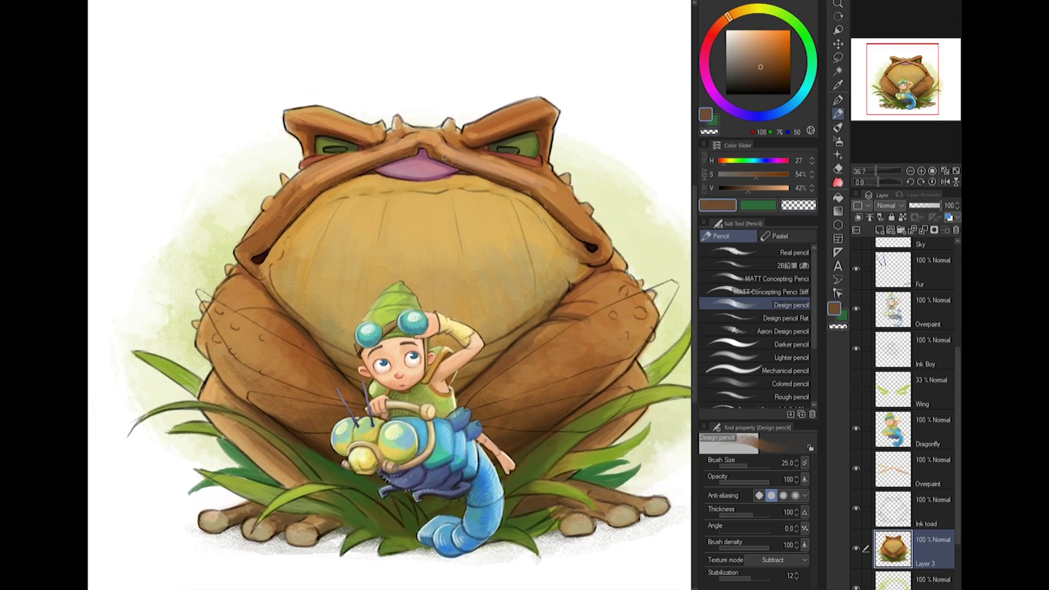
key(])
key(])
alt+click(440, 143)
mouse_move(411, 156)
mouse_down()
mouse_move(515, 162)
mouse_move(374, 204)
mouse_up()
- Blend the toad's cheek and belly edges with sampled skin tones, using the Design pencil at size 30
drag(383, 306, 330, 230)
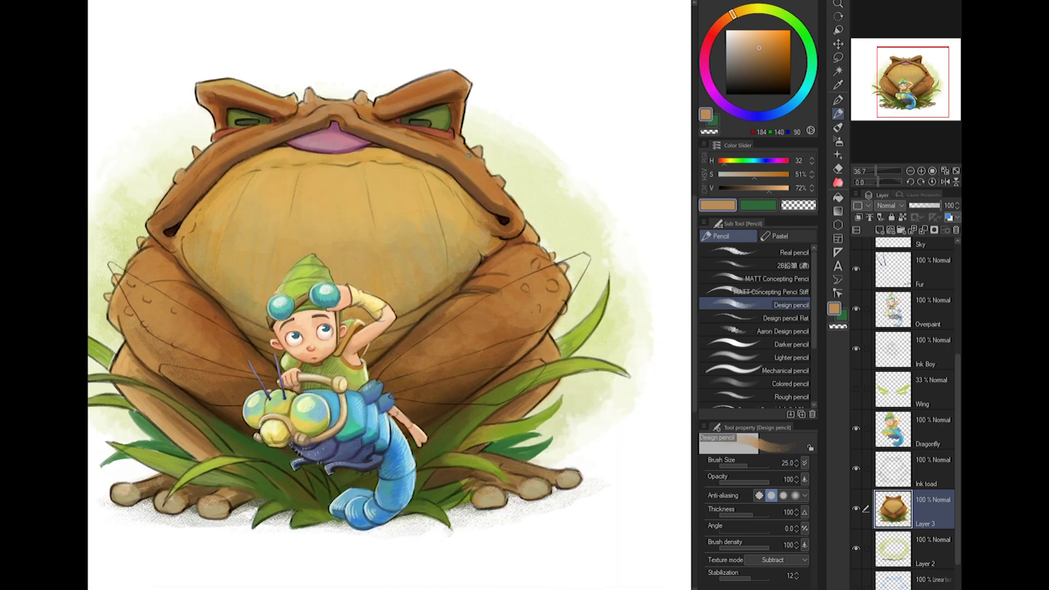
mouse_move(289, 268)
mouse_down()
mouse_move(284, 200)
mouse_move(303, 228)
mouse_move(210, 249)
mouse_up()
scroll(274, 221, up, 2)
alt+click(303, 227)
alt+click(210, 273)
key(])
mouse_move(307, 422)
mouse_down()
mouse_move(307, 432)
mouse_move(250, 432)
mouse_up()
- Highlight the grass near the dragonfly's tail with sampled yellow-green, using the Design pencil at size 30
scroll(495, 398, up, 2)
alt+click(495, 398)
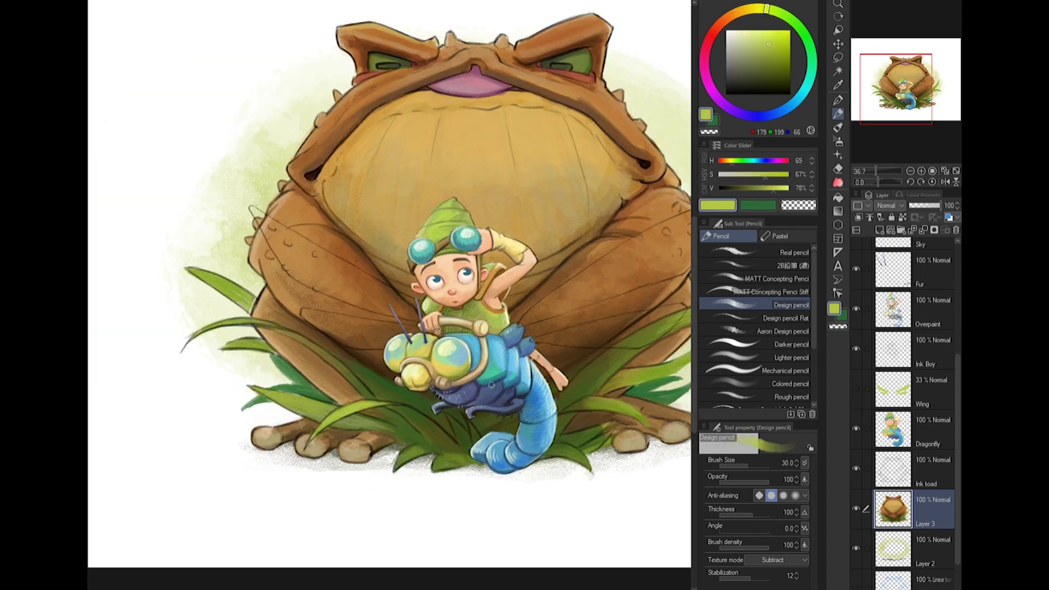
scroll(495, 397, down, 2)
drag(494, 397, 547, 437)
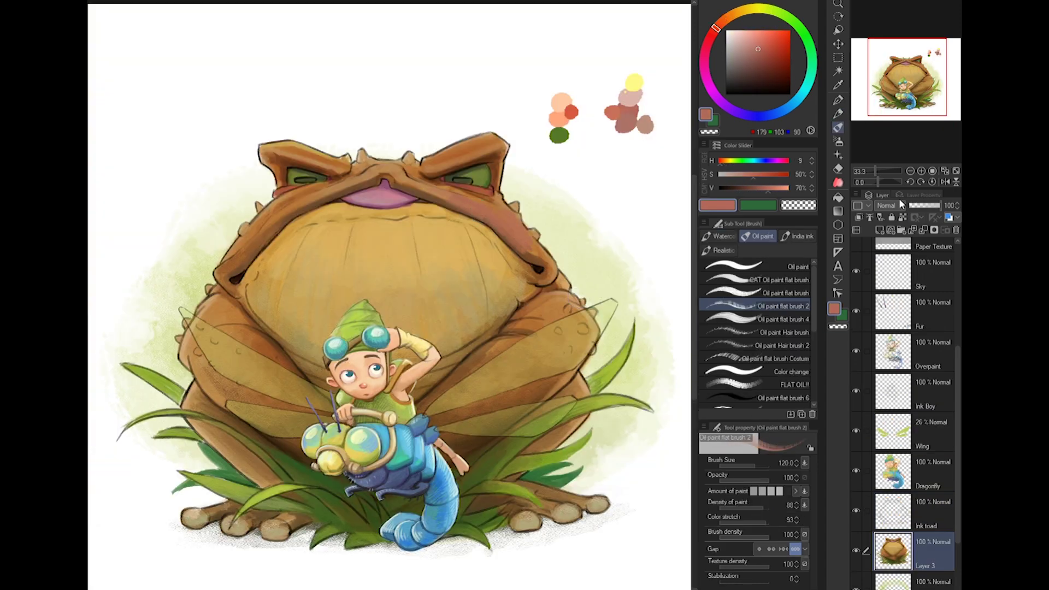
- Recolour the toad's mouth ridge and brows reddish brown with Oil paint flat brush 2 at size 120, locking Layer 3's transparent pixels
drag(405, 180, 452, 196)
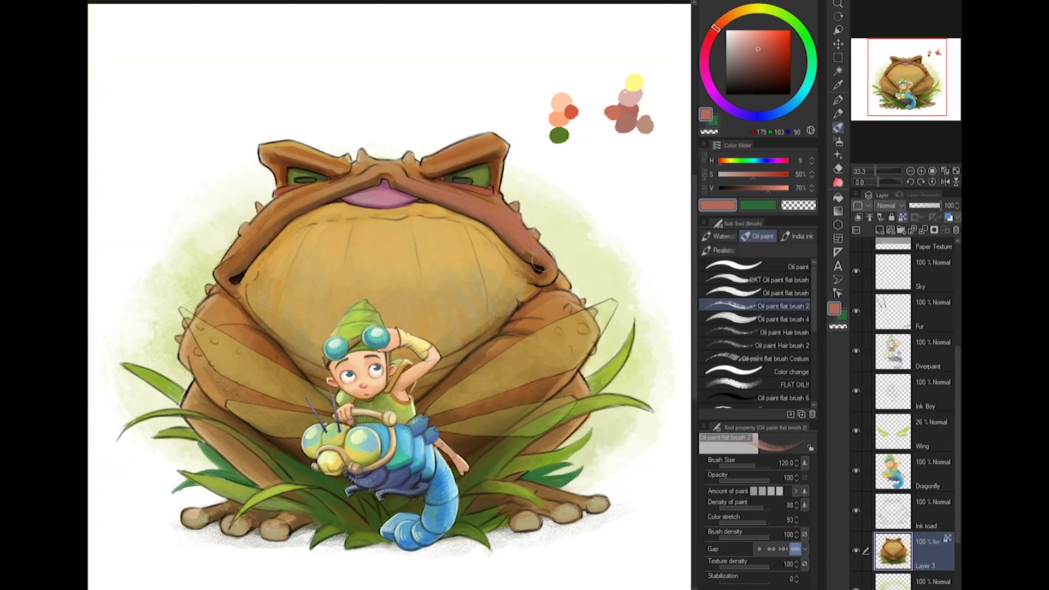
drag(558, 272, 645, 312)
drag(361, 252, 350, 255)
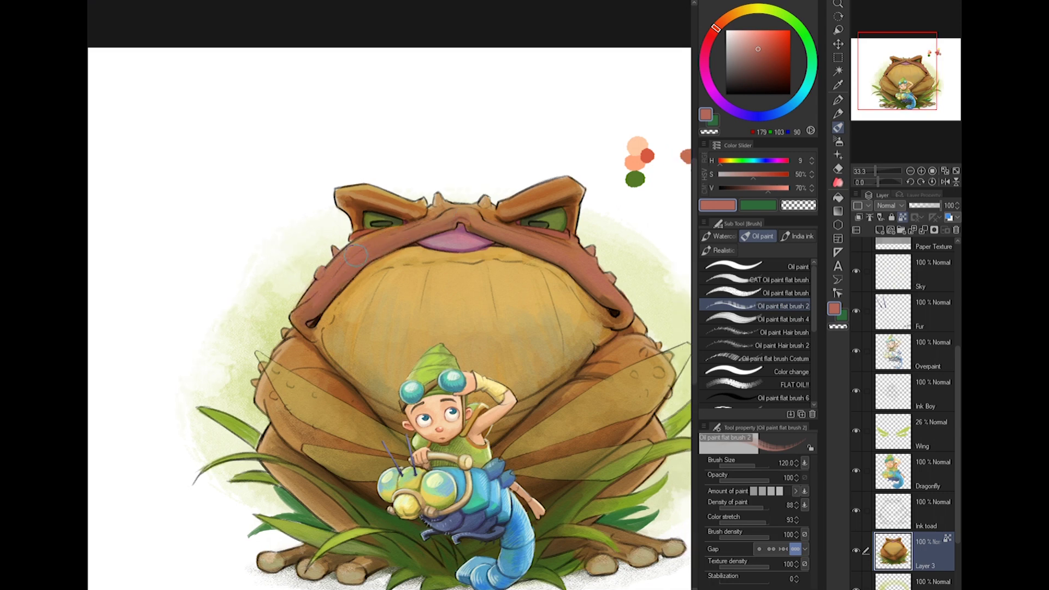
drag(573, 176, 499, 224)
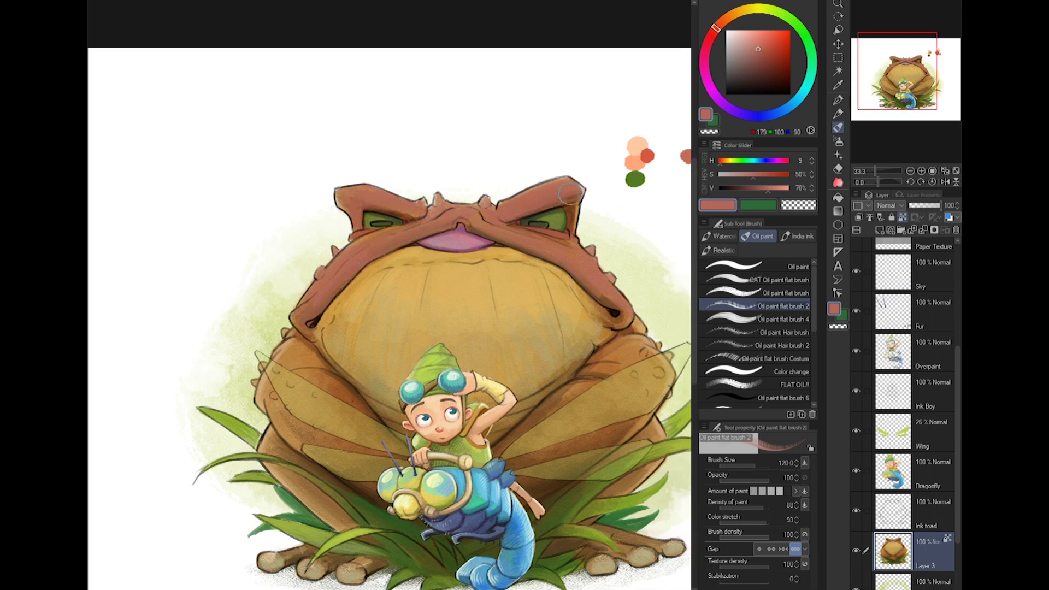
- Extend the reddish brown over the toad's legs and warts with Oil paint flat brush 2 at size 200
drag(613, 265, 557, 206)
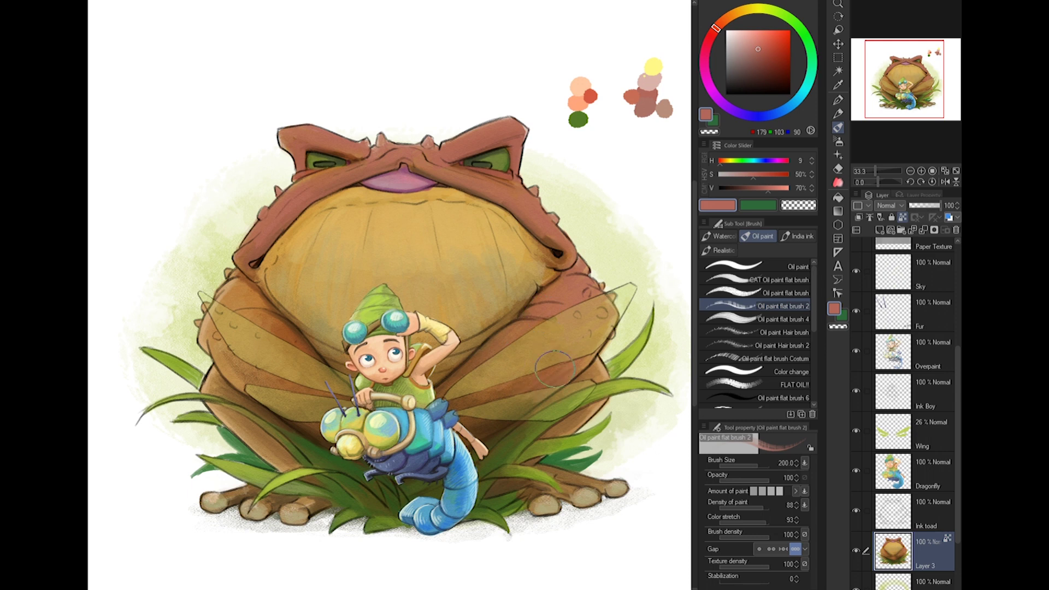
drag(436, 375, 510, 373)
drag(606, 216, 571, 241)
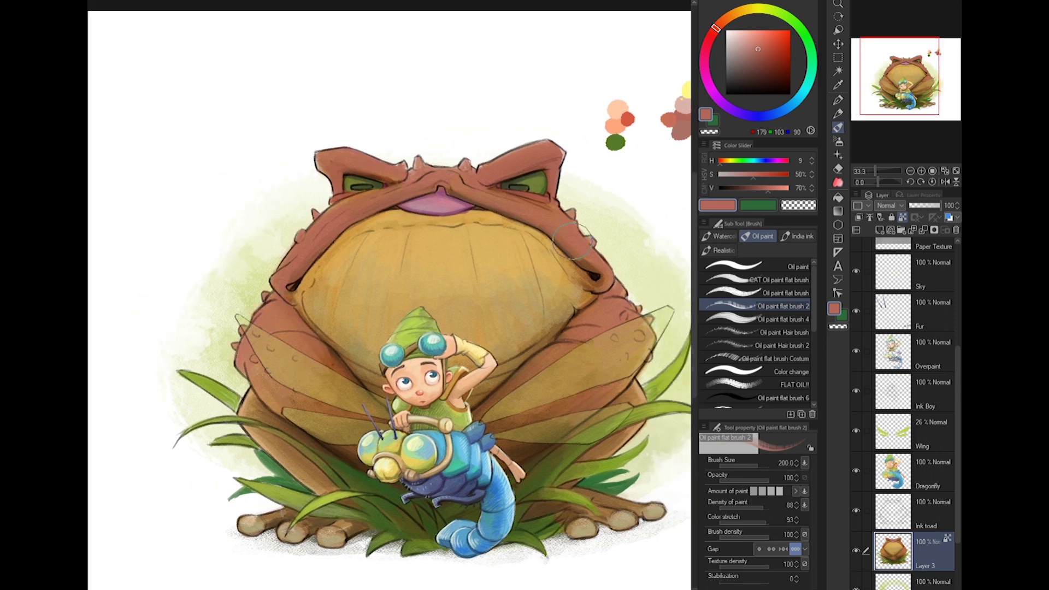
- Hide the Wing layer and deepen the toad's legs with a darker red-brown at brush size 100
alt+click(609, 300)
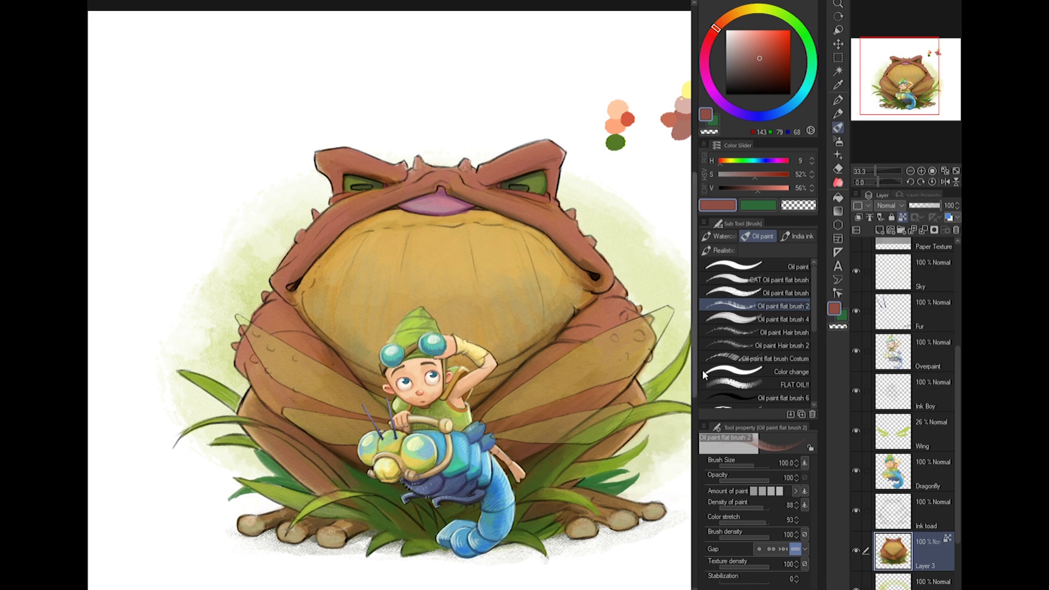
click(856, 430)
key([)
scroll(613, 449, down, 2)
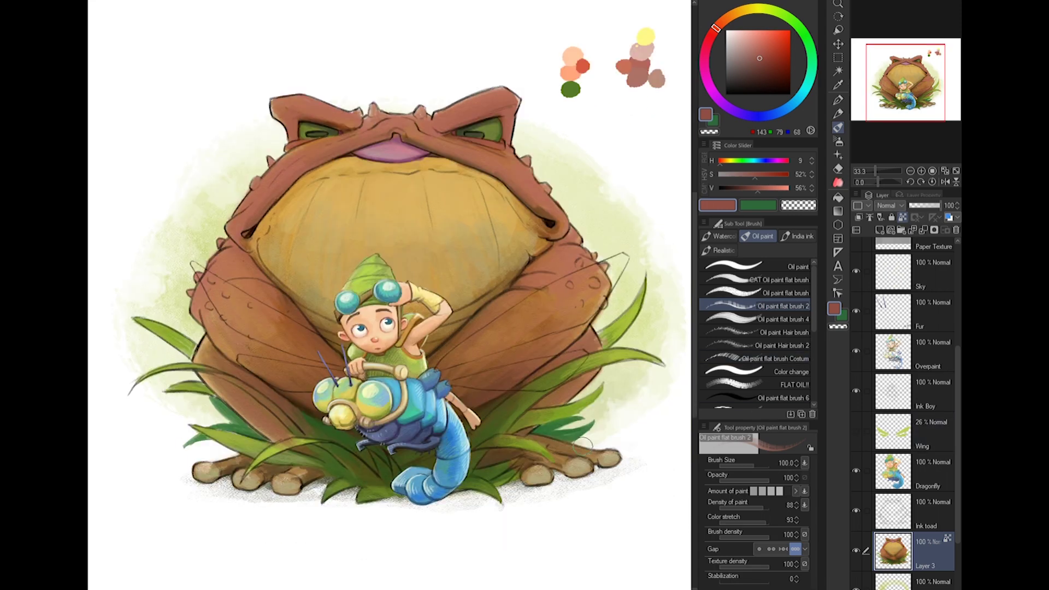
scroll(348, 449, left, 2)
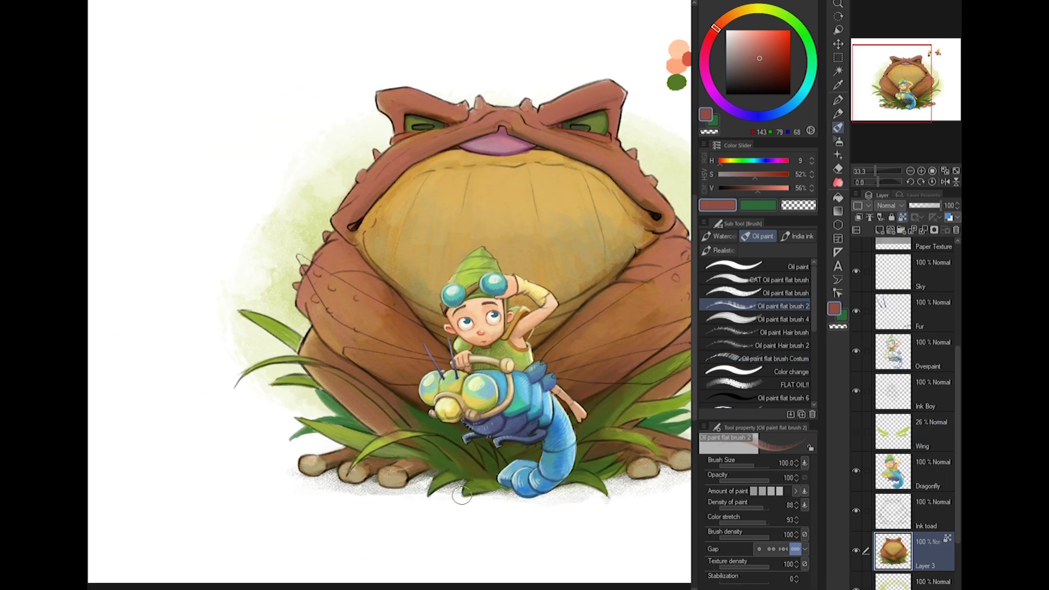
drag(899, 82, 913, 84)
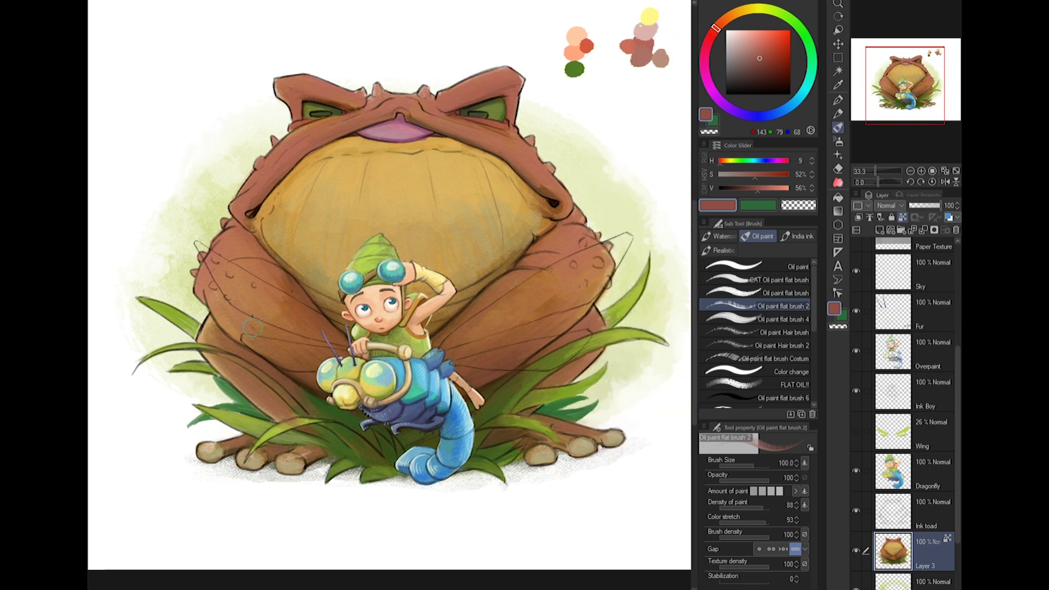
- Sample a lighter reddish tone and highlight the toad's brow ridge at brush size 100
alt+click(446, 97)
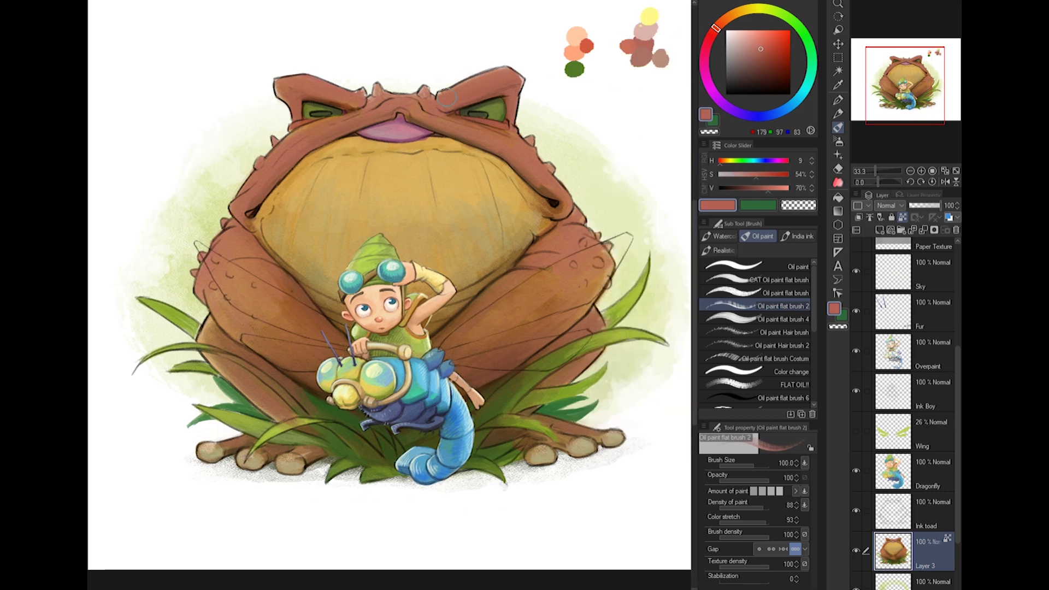
scroll(517, 76, up, 2)
scroll(546, 109, right, 2)
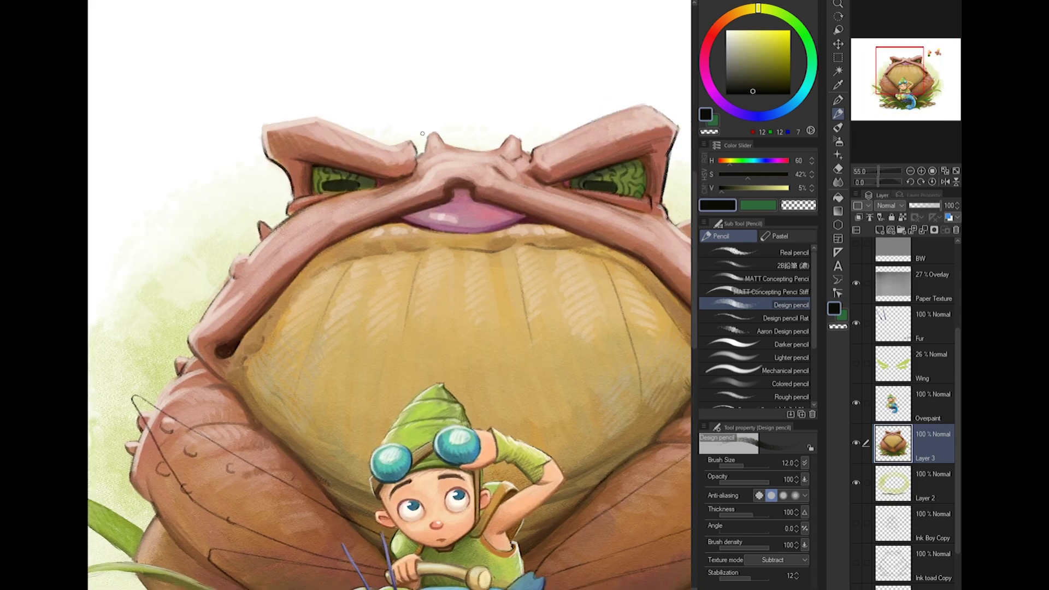
- Refine the dark details of the toad's eyes and the surrounding skin with the Design pencil at size 12
scroll(489, 243, down, 1)
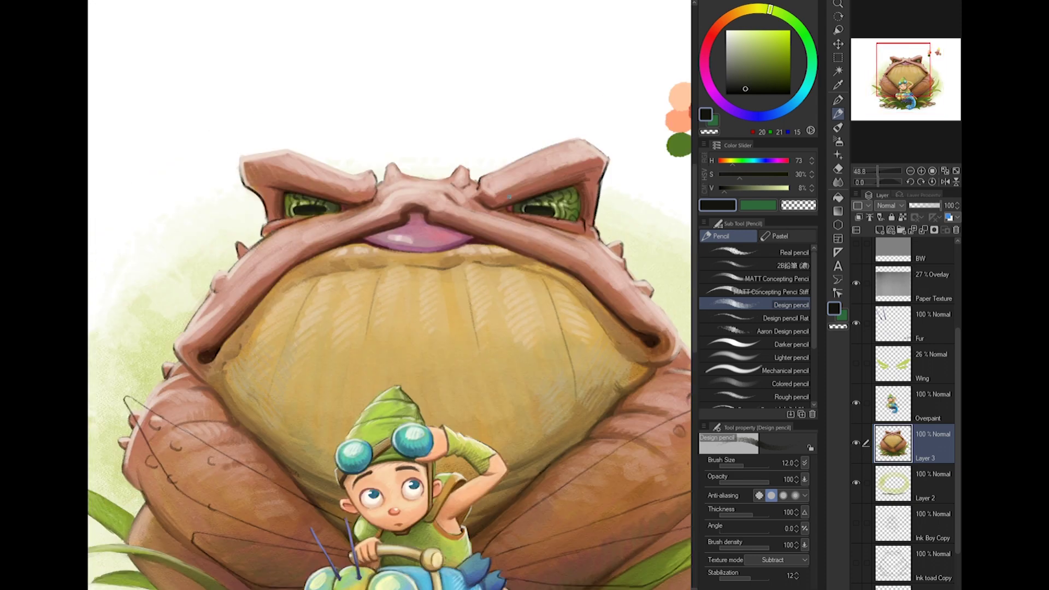
alt+click(516, 208)
drag(378, 201, 403, 223)
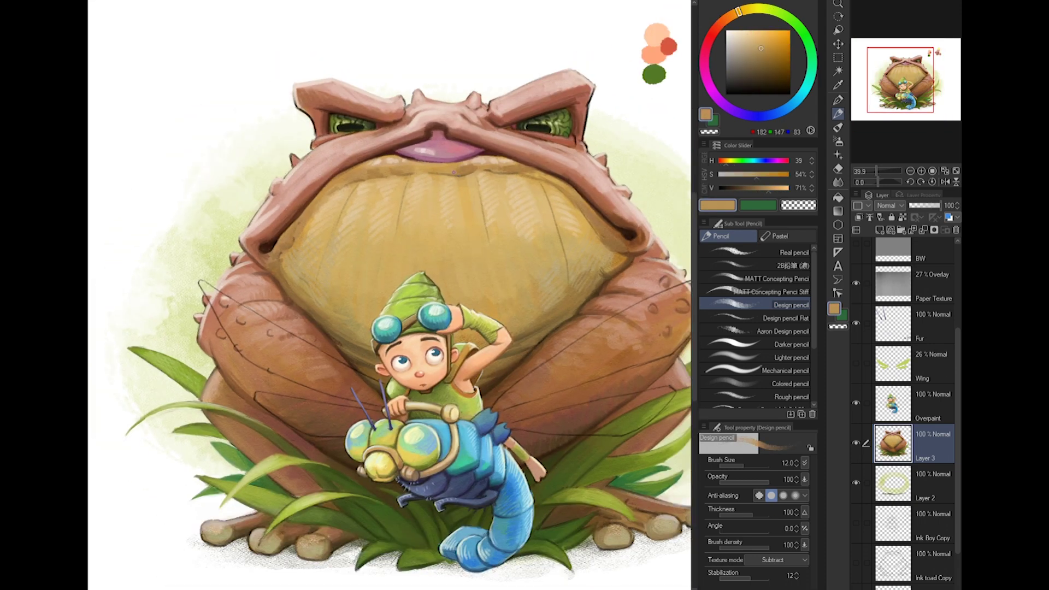
click(757, 52)
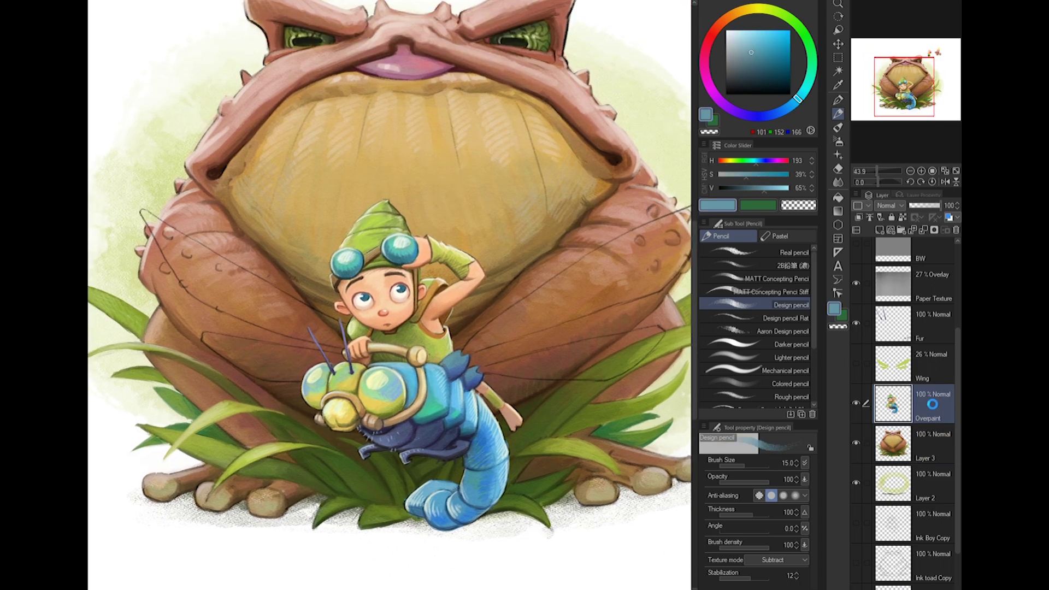
- Texture the toad on Layer 3 with a light neutral grey, using the GRUNGE airbrush at size 300 in Overlay mode
click(950, 392)
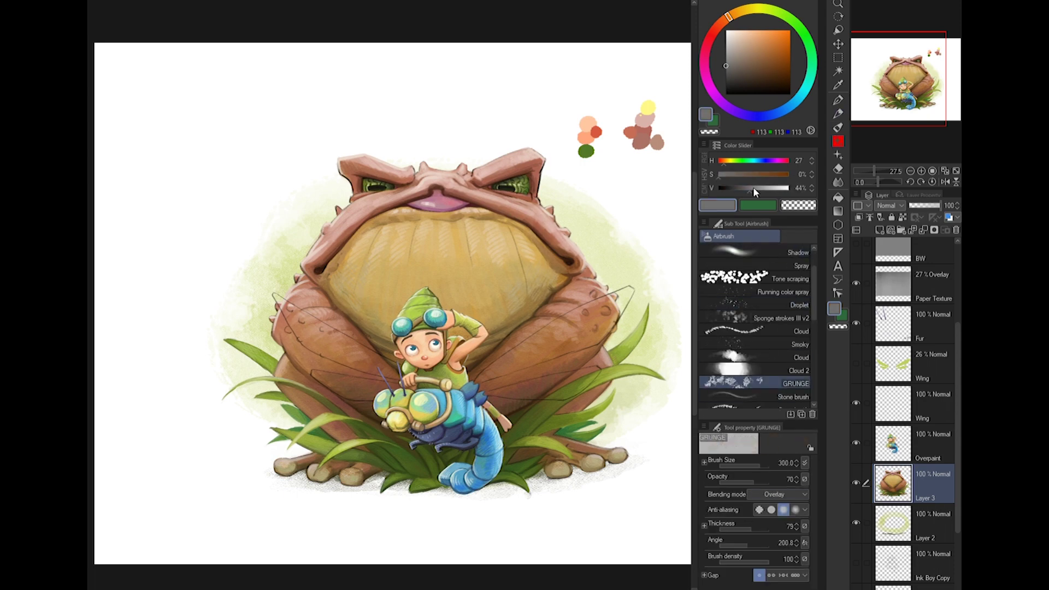
click(726, 54)
scroll(492, 340, up, 1)
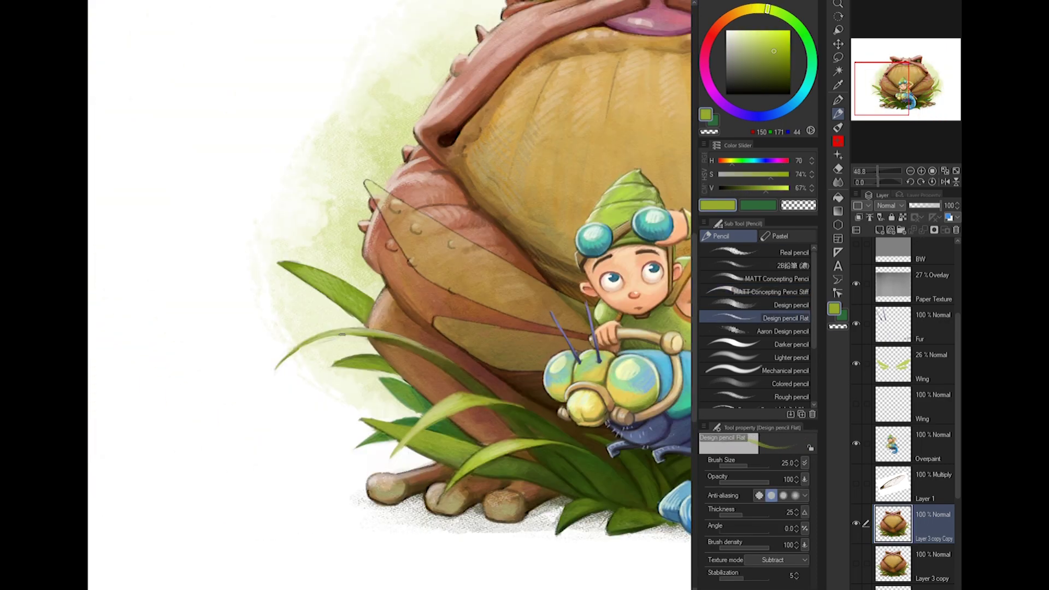
- Paint green grass blades behind both sides of the toad with Oil paint flat brush 2 at size 100, checking them in the mirrored view
alt+click(442, 377)
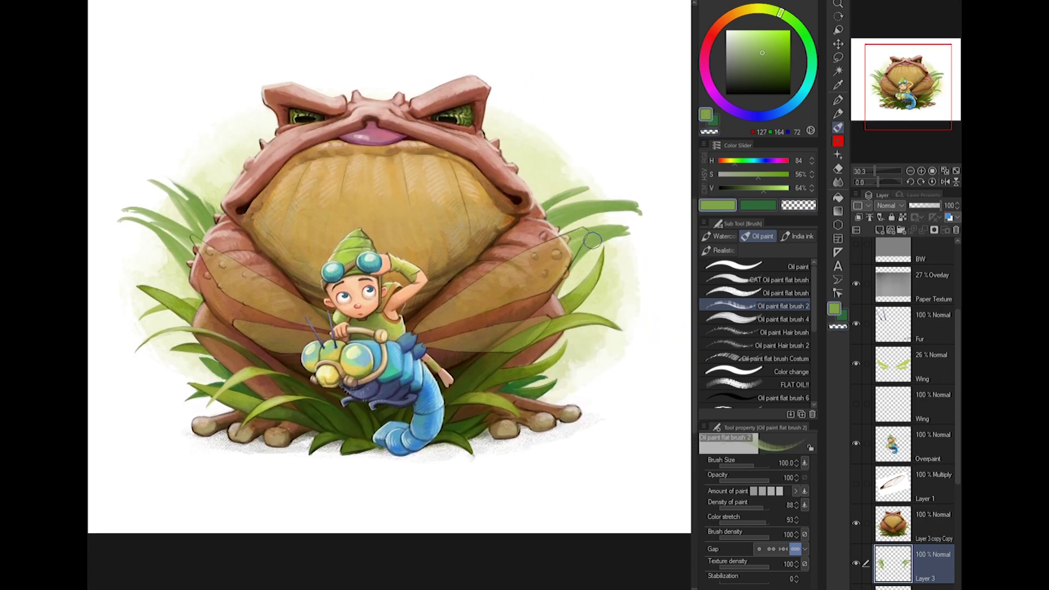
key(h)
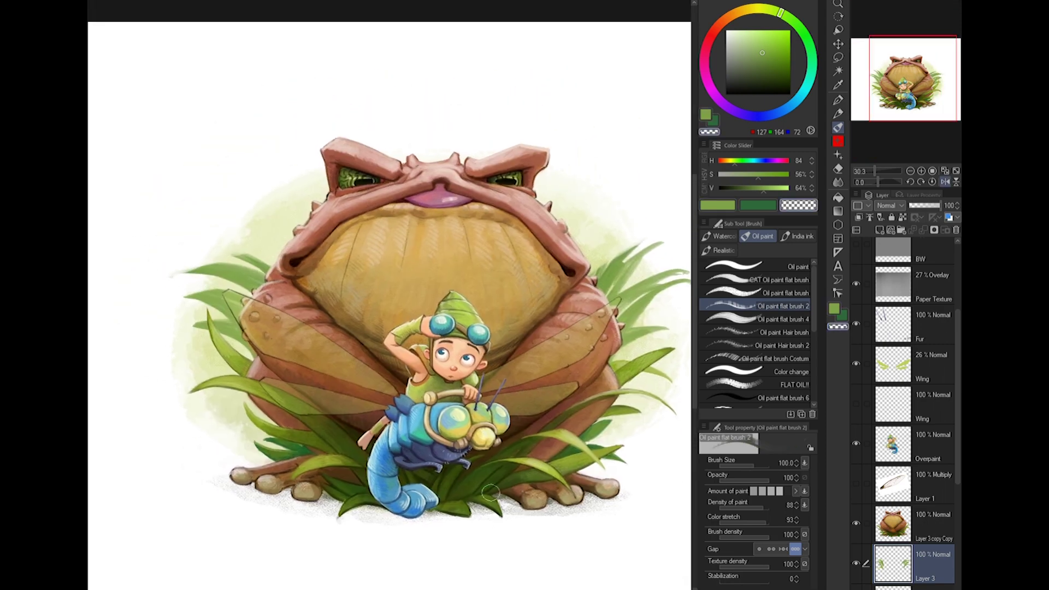
key(h)
drag(591, 314, 614, 354)
drag(568, 423, 609, 458)
drag(541, 468, 549, 464)
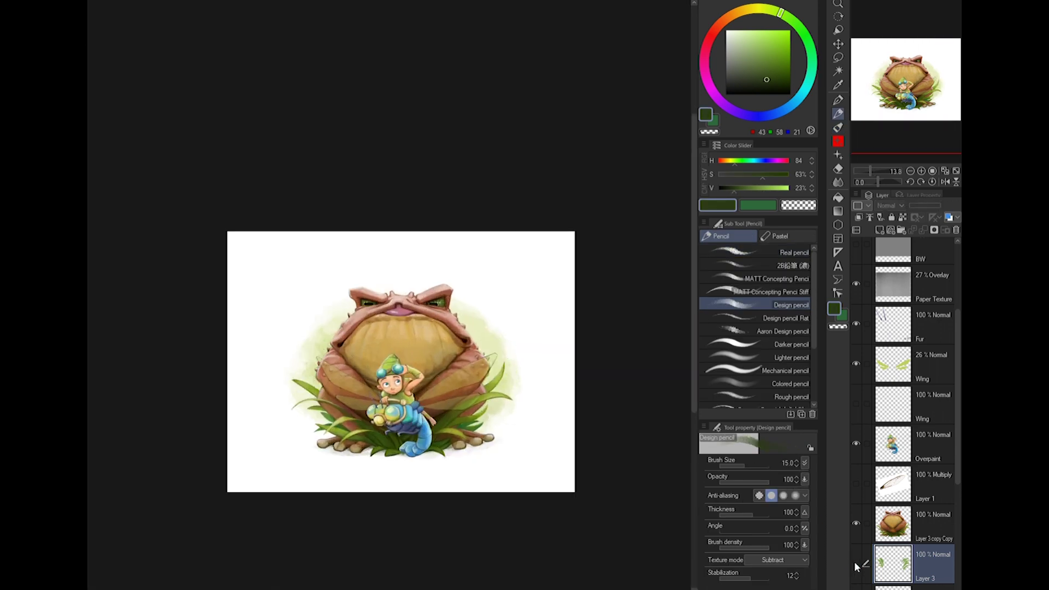
- Repaint the background grass on both sides of the toad with lighter sampled green, using Oil paint flat brush 2 at size 100
scroll(453, 383, up, 3)
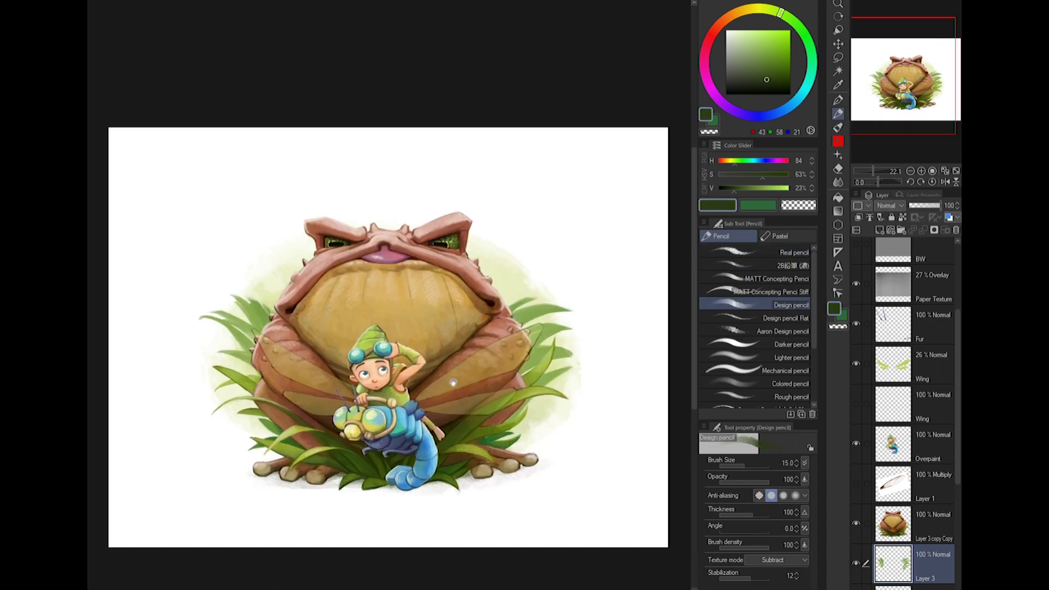
key(b)
alt+click(604, 312)
drag(604, 312, 649, 289)
drag(282, 297, 265, 279)
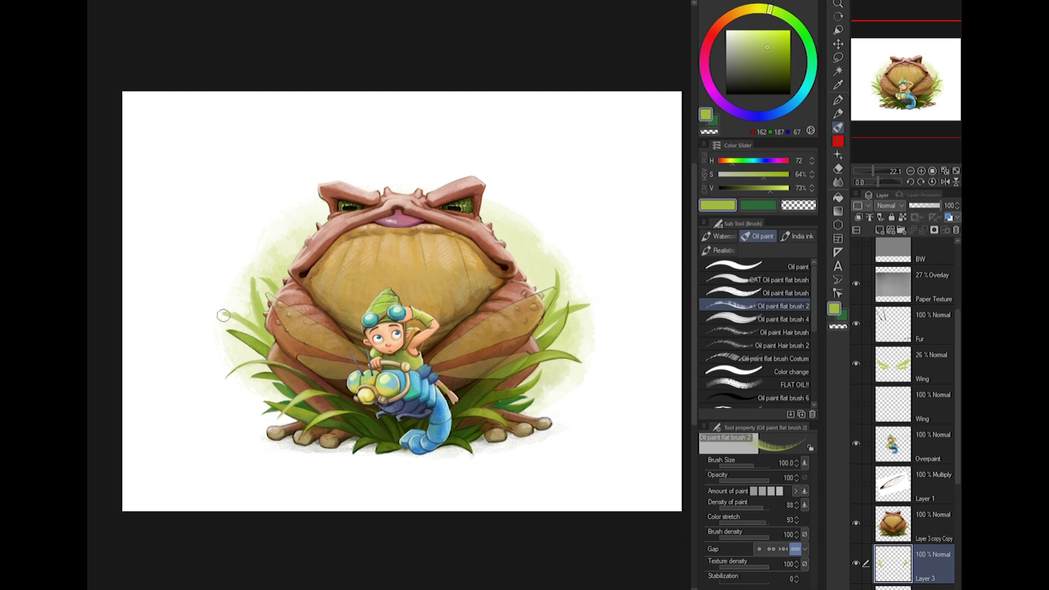
drag(612, 457, 618, 452)
- Shift the grass colour toward a muted yellow-green, then lasso and rotate the grass blades behind the wing tips
click(766, 12)
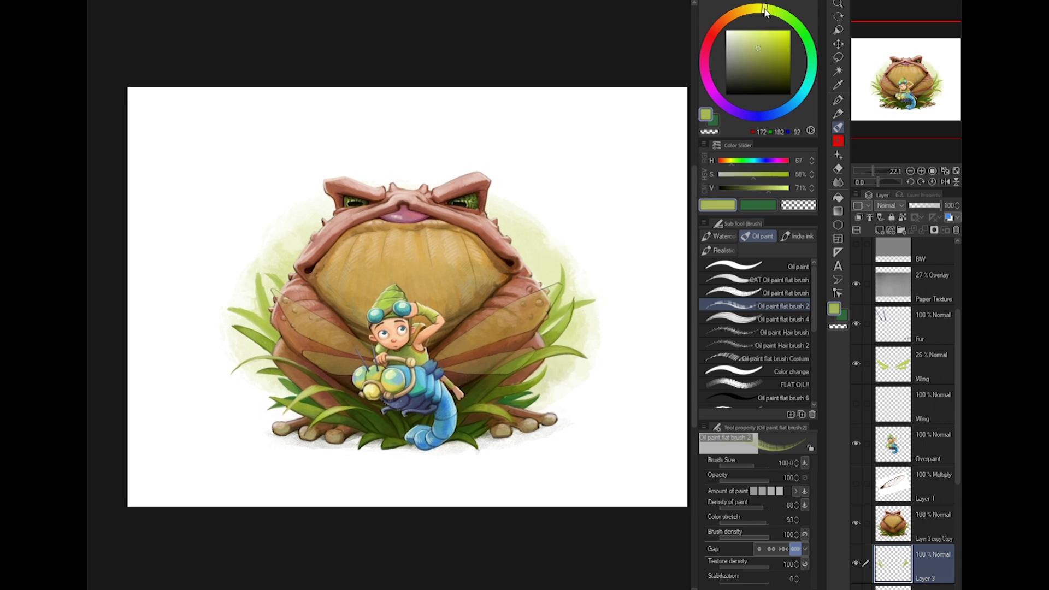
alt+click(580, 328)
key(m)
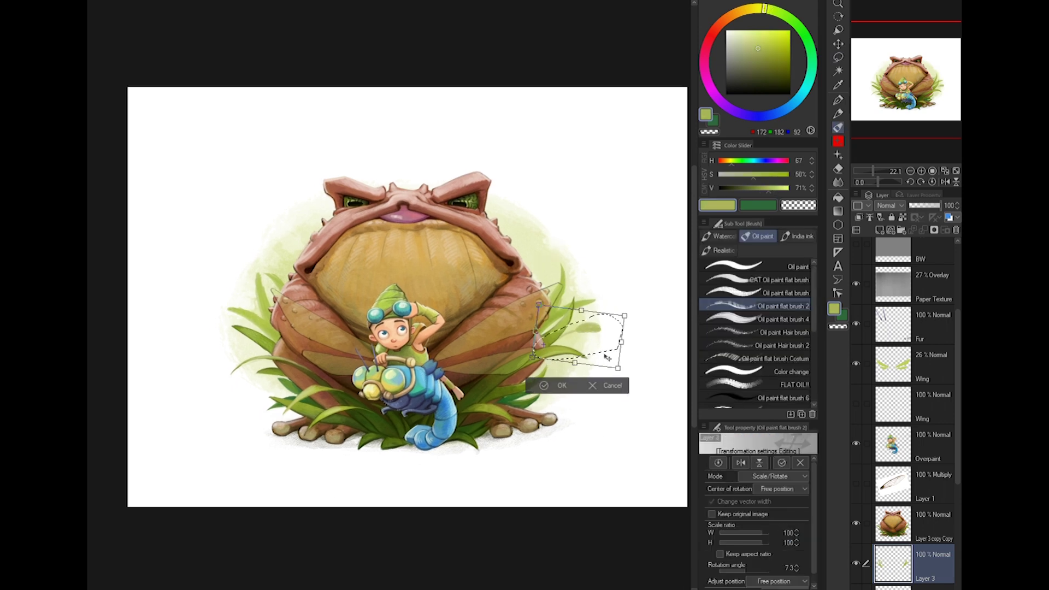
key(ctrl+minus)
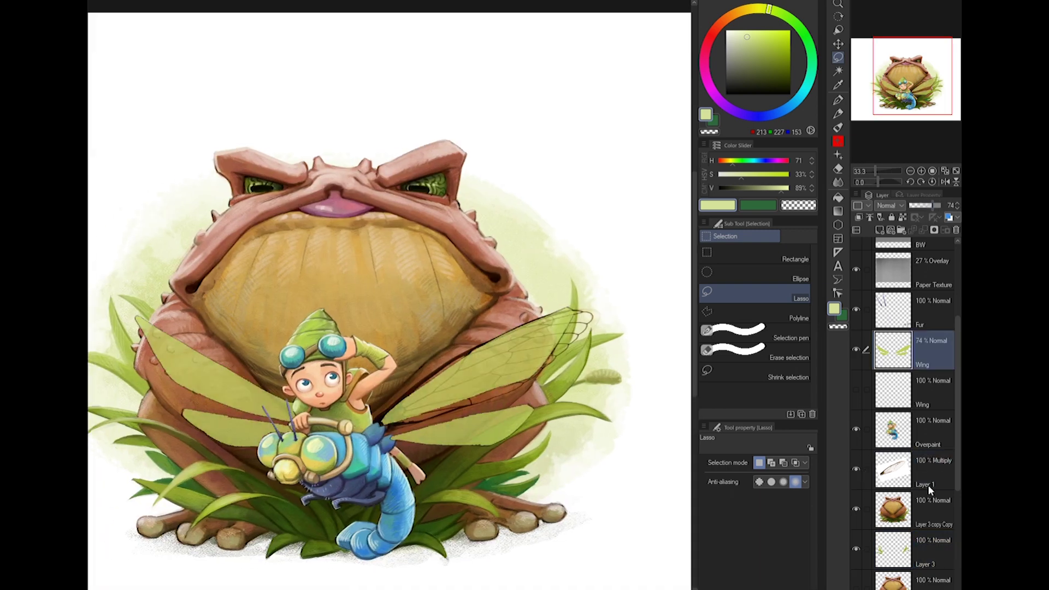
- Try a mesh-warped wing vein overlay on Layer 1 over the upper right wing, masking its excess with Oil paint flat brush 2 at size 100
key(ctrl+t)
drag(443, 362, 471, 399)
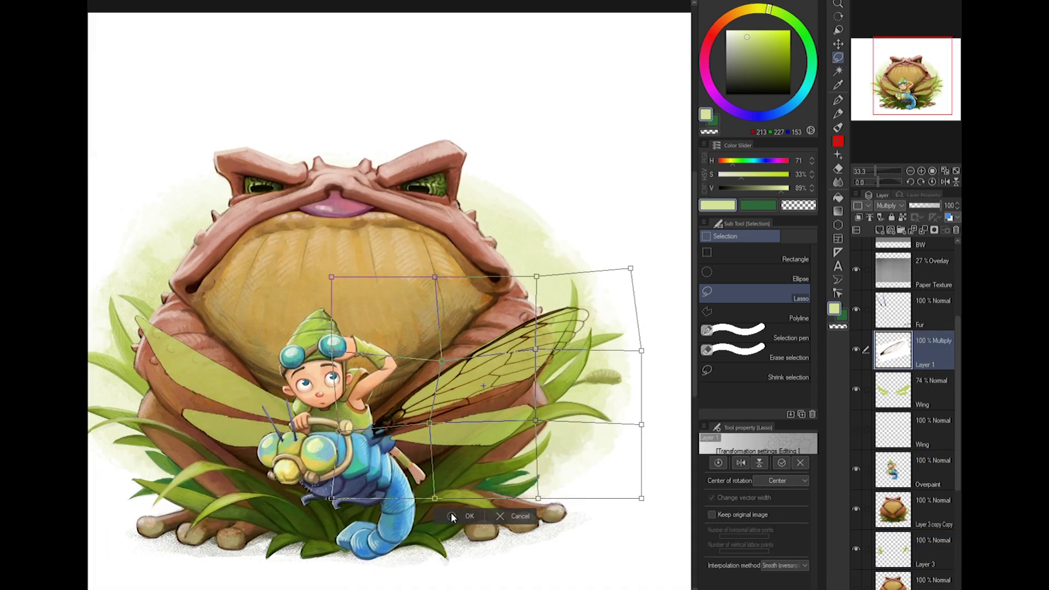
key(Return)
key(b)
drag(401, 407, 551, 379)
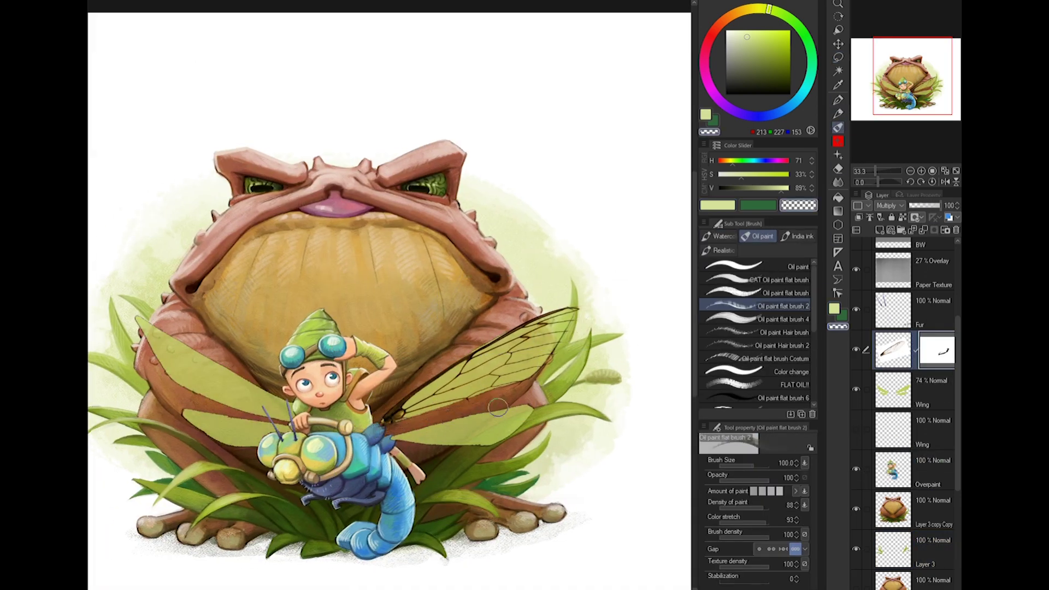
key(k)
scroll(543, 384, down, 3)
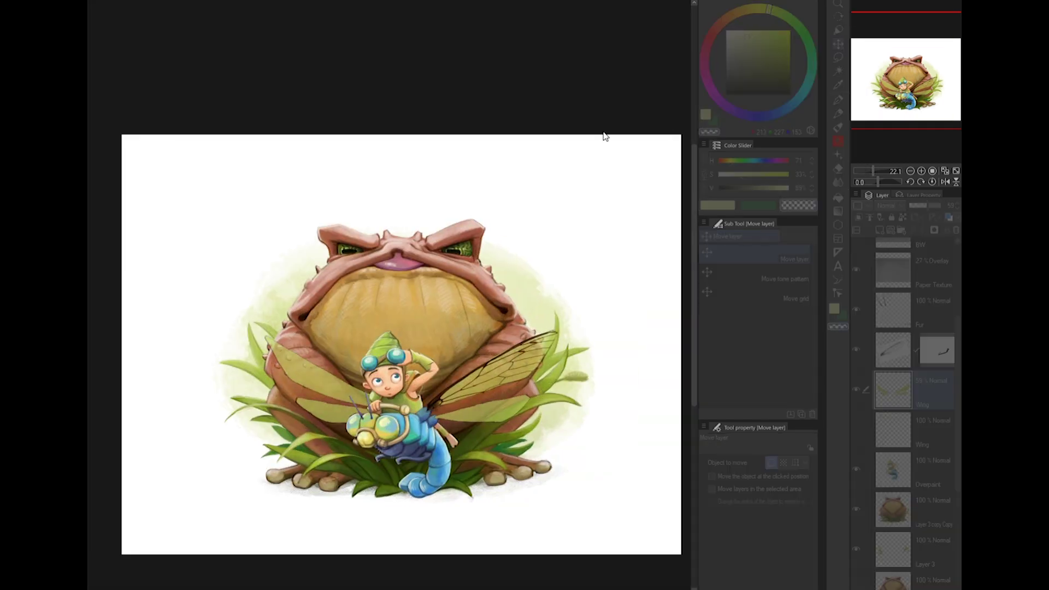
- Draw dark navy veins on both right wings on the upper Wing layer, using Design pencil Flat at size 25
scroll(477, 369, up, 4)
click(838, 127)
scroll(390, 295, up, 2)
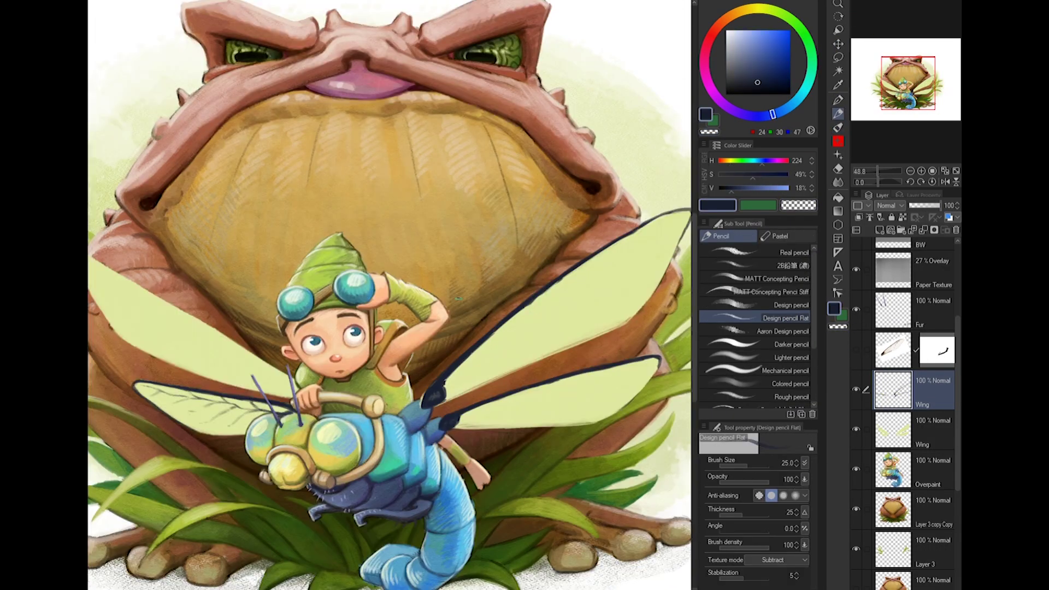
drag(459, 299, 424, 307)
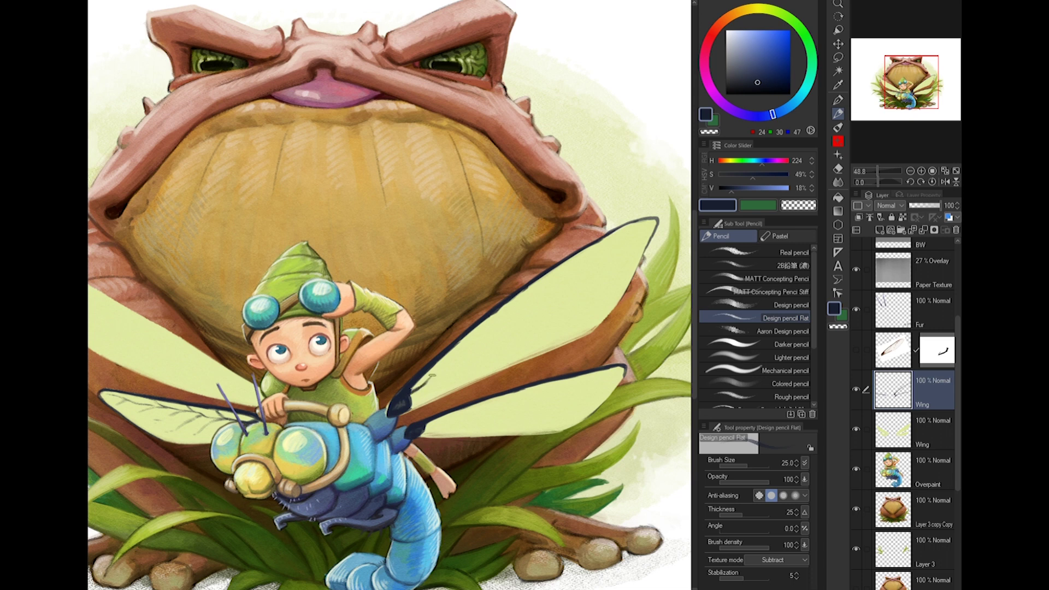
drag(483, 338, 447, 348)
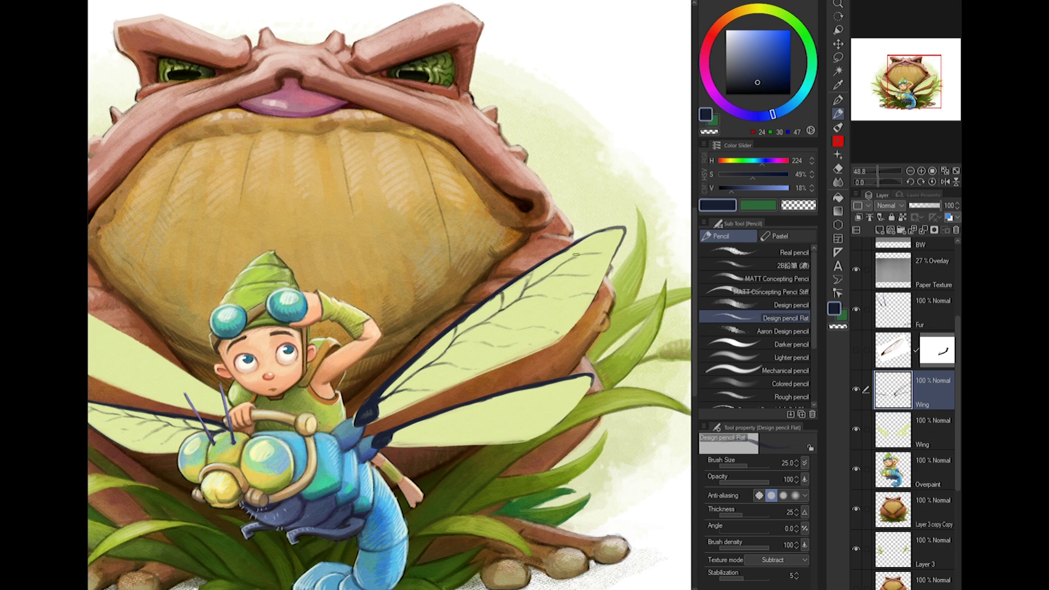
drag(600, 293, 608, 271)
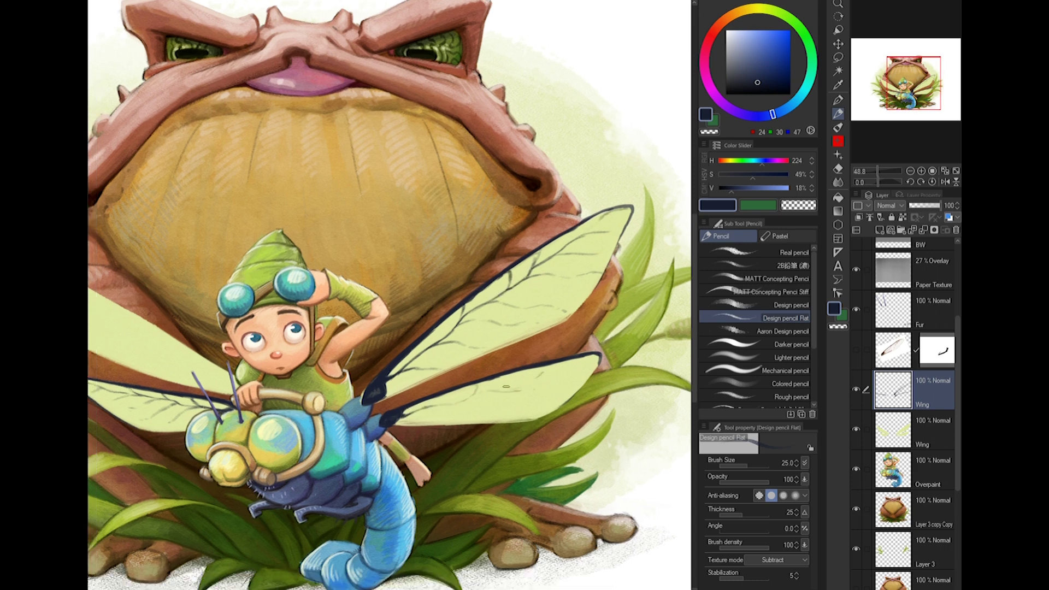
drag(575, 404, 593, 413)
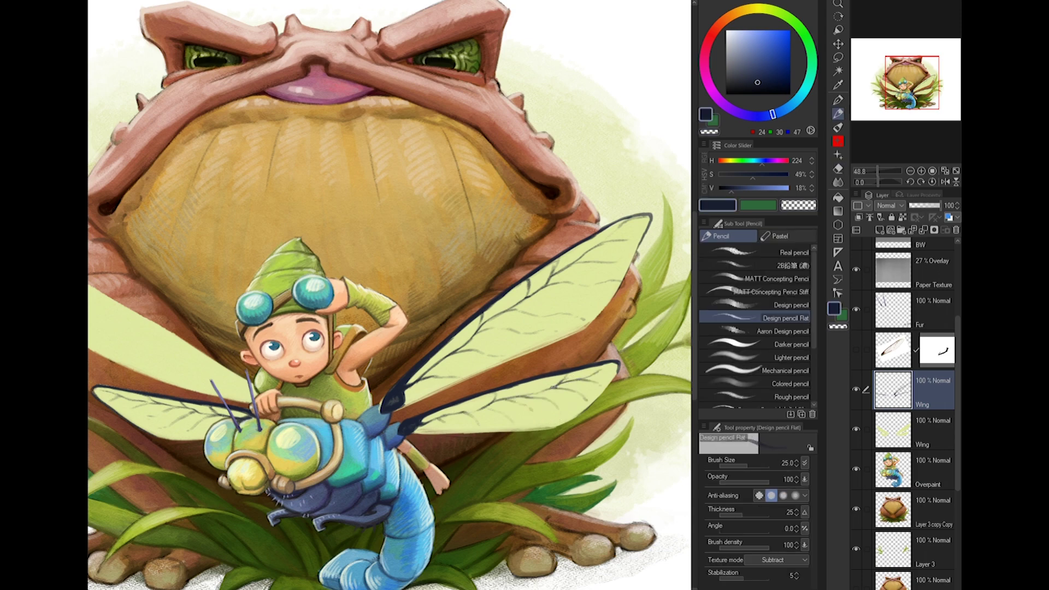
- Draw matching dark navy veins on the opposite upper wing in the mirrored view, using Design pencil Flat at size 25
scroll(392, 295, down, 5)
scroll(392, 295, up, 5)
key(h)
click(770, 292)
click(727, 317)
drag(524, 352, 651, 282)
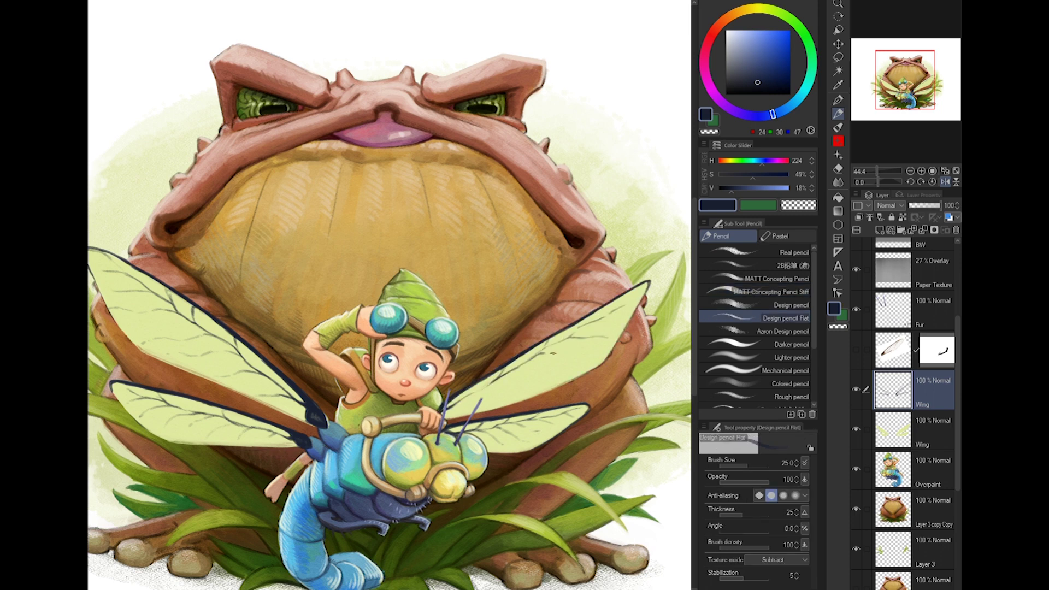
scroll(559, 379, down, 5)
scroll(559, 379, up, 5)
key(h)
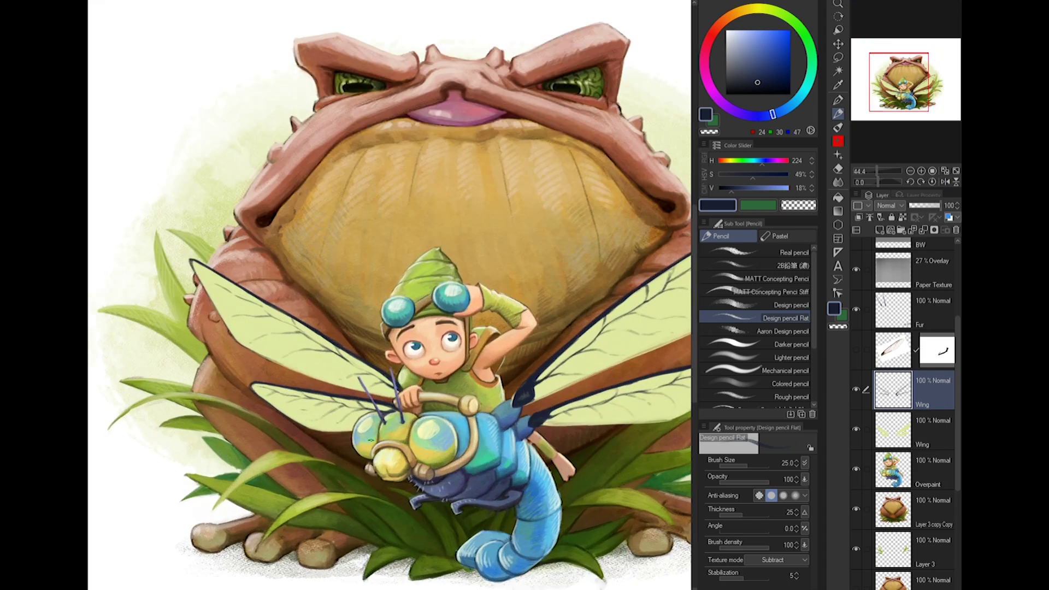
- Tint the wing linework a muted blue (54, 67, 94) with transparent pixels locked, using Design pencil at size 100
scroll(355, 371, down, 5)
scroll(355, 370, up, 5)
click(792, 305)
drag(382, 328, 219, 246)
scroll(339, 328, down, 5)
click(929, 432)
scroll(383, 296, up, 4)
click(914, 391)
scroll(382, 296, down, 4)
scroll(382, 295, up, 2)
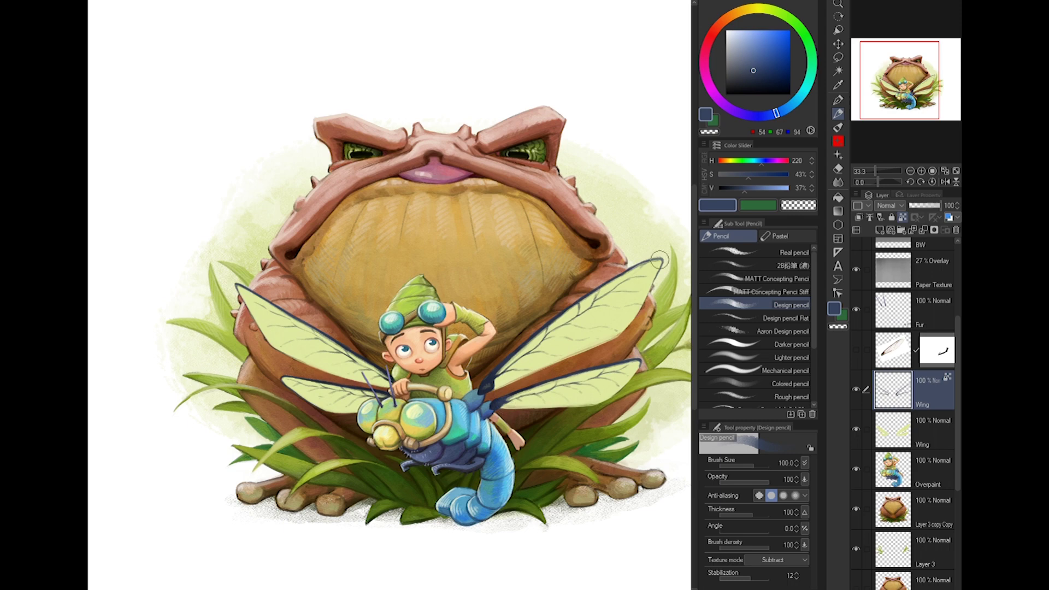
- Lower the opacity of the green wing fill layer to 50%
scroll(596, 290, down, 3)
click(917, 431)
scroll(453, 317, up, 3)
drag(938, 206, 924, 204)
scroll(453, 307, down, 3)
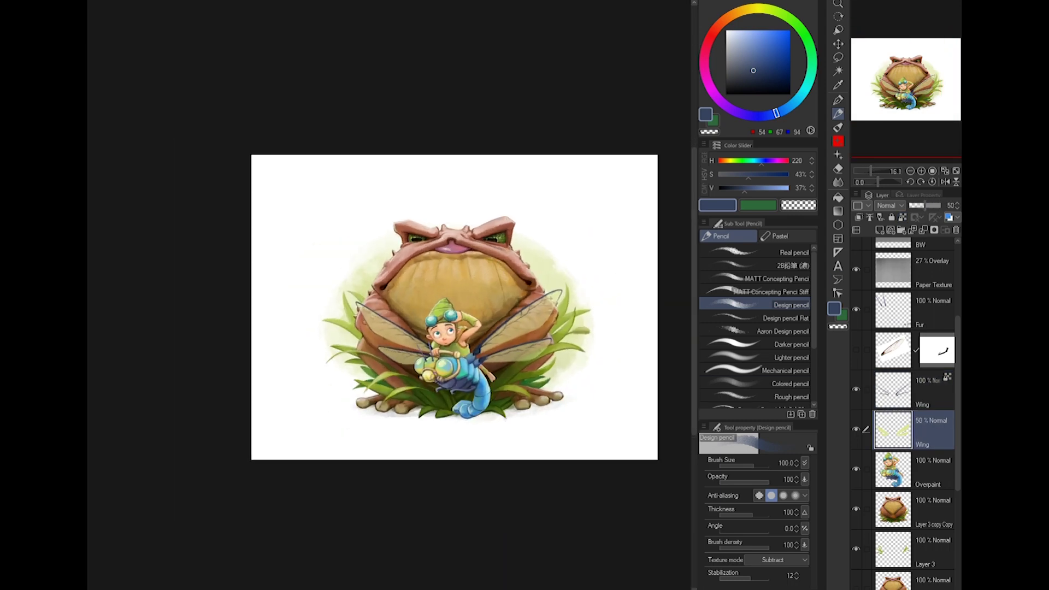
scroll(483, 286, up, 3)
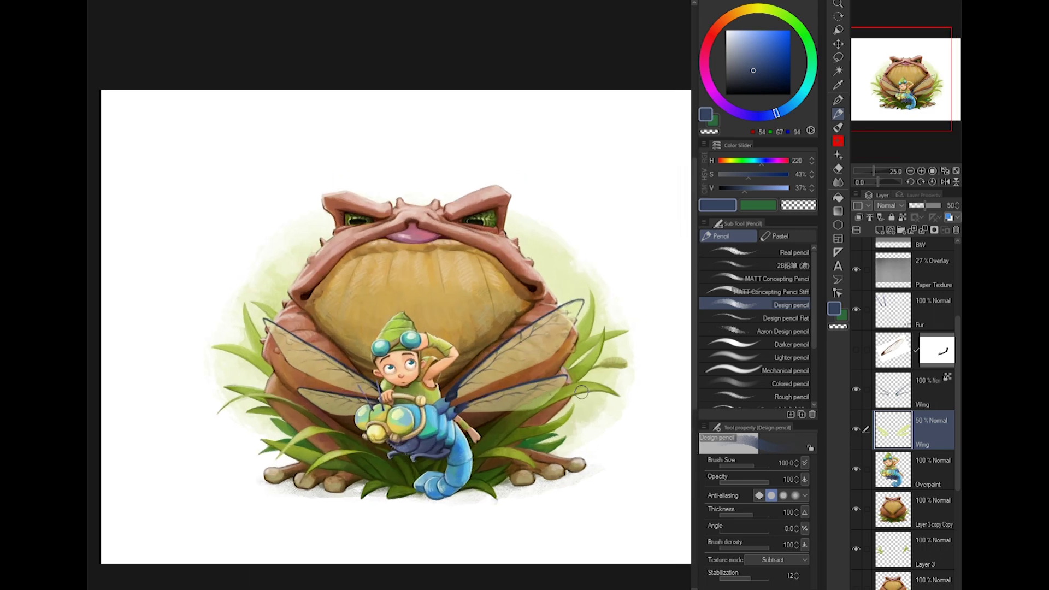
- Touch up the wing joints on the Wing and Dragonfly layers with sampled brown and dark blue, using Design pencil at size 25
ctrl+shift+click(468, 375)
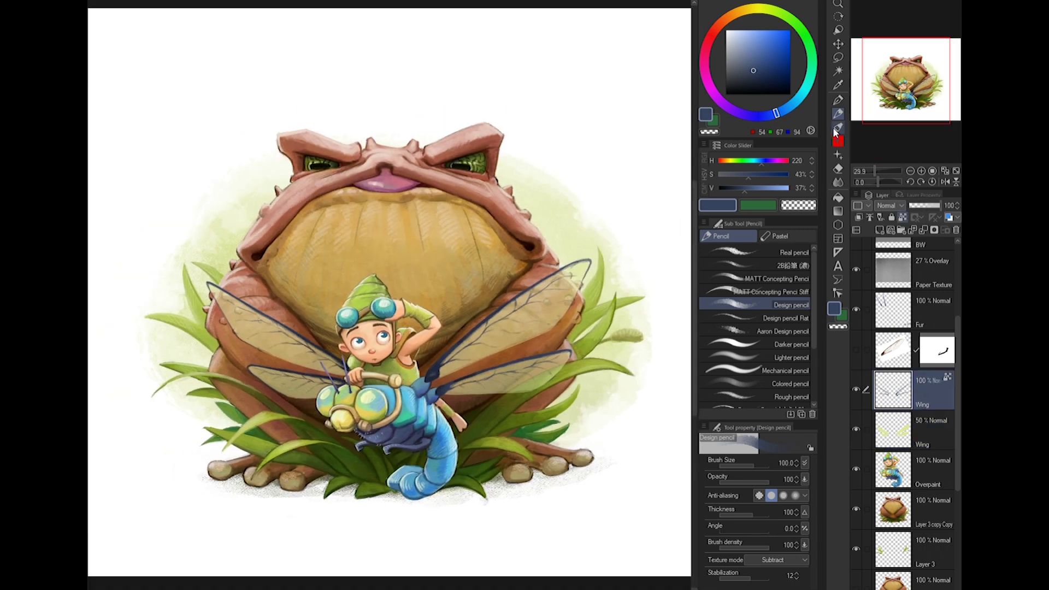
scroll(454, 371, up, 1)
alt+click(446, 370)
alt+click(436, 371)
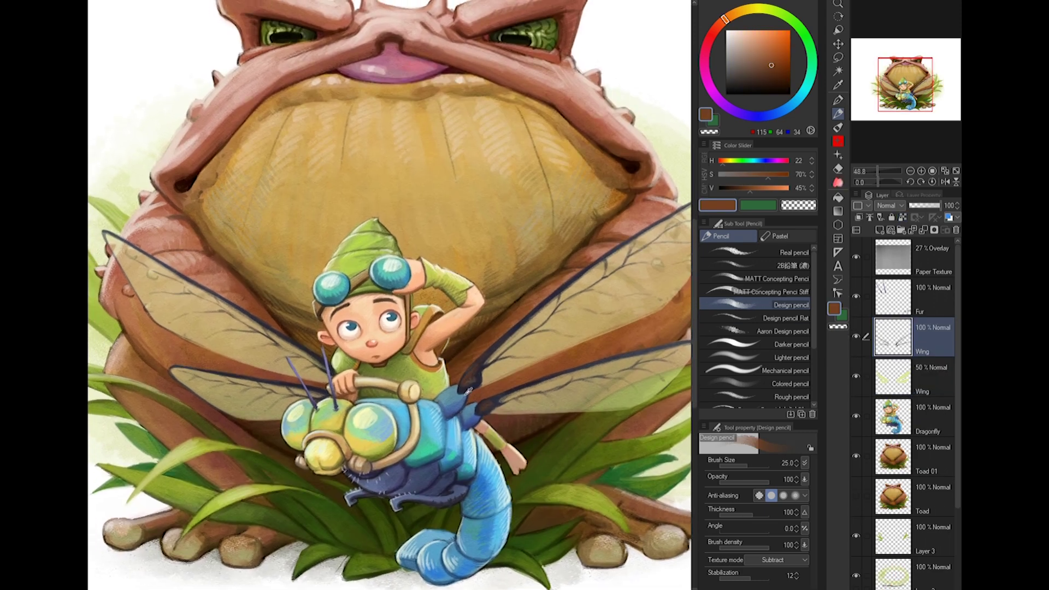
ctrl+shift+click(451, 411)
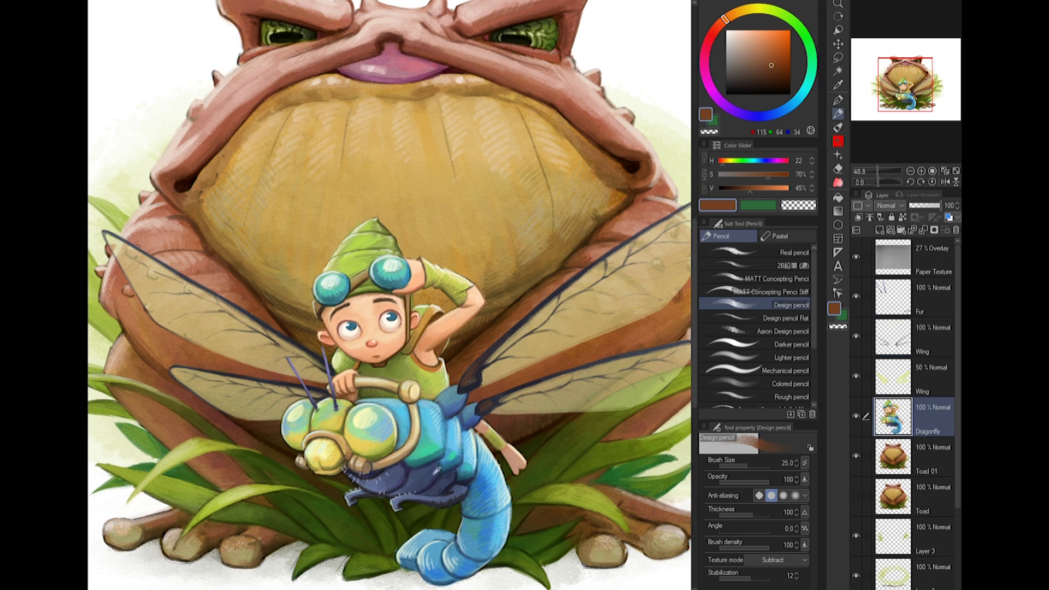
alt+click(451, 411)
alt+click(445, 404)
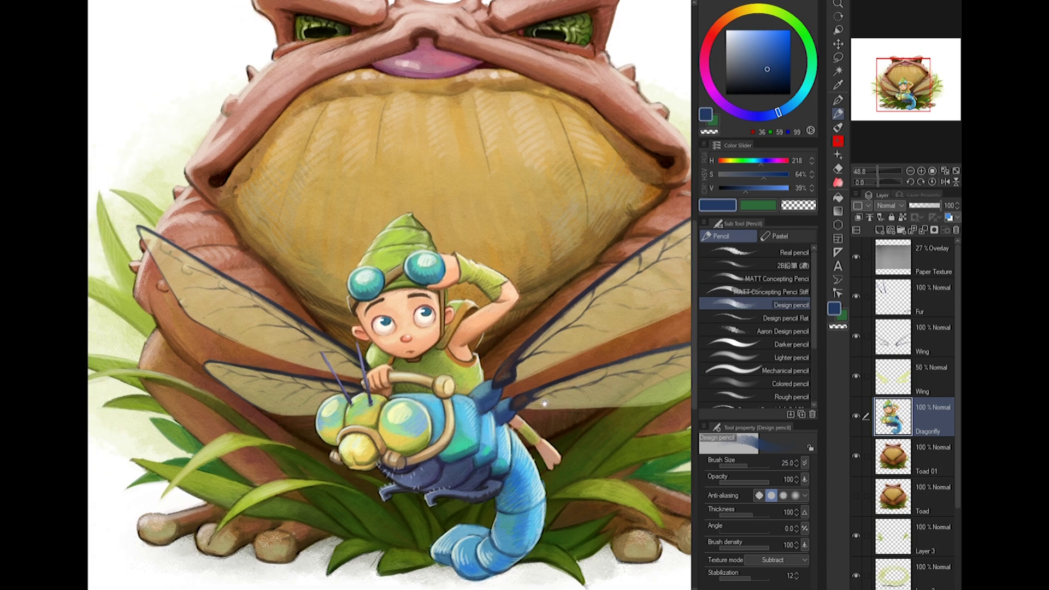
drag(566, 477, 601, 472)
- Add sampled greyish-purple line accents to the wings on the upper Wing layer, using Design pencil Flat at size 20
alt+click(600, 472)
key(bracketleft)
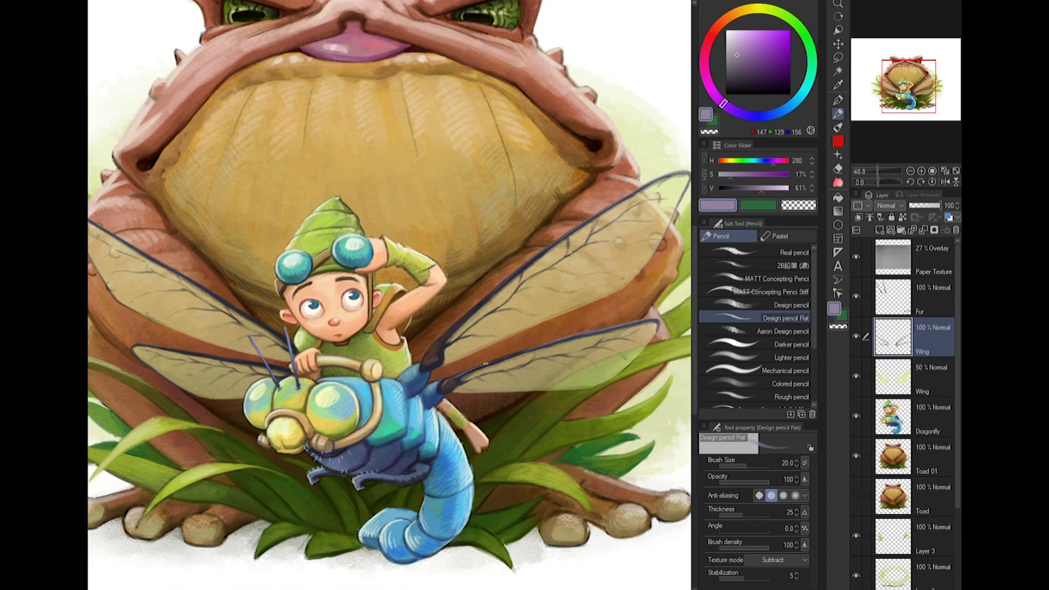
drag(486, 364, 541, 347)
scroll(390, 296, up, 1)
drag(126, 226, 272, 313)
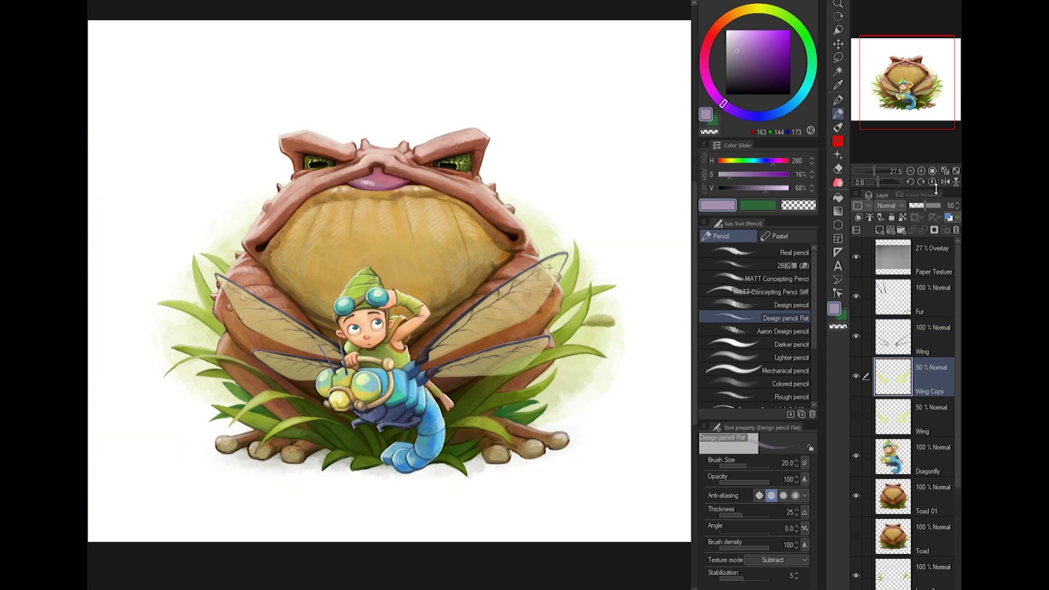
- Raise the Wing Copy layer to 100% opacity and thin out its fill with transparent MATT Concepting Penci strokes at size 170
drag(932, 206, 941, 208)
click(838, 100)
click(838, 113)
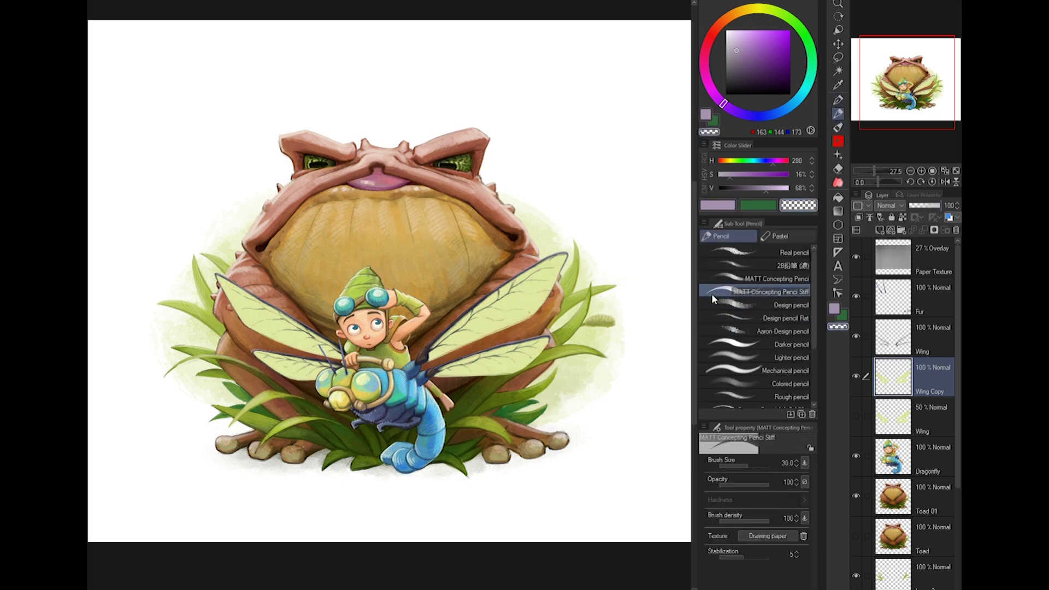
click(776, 279)
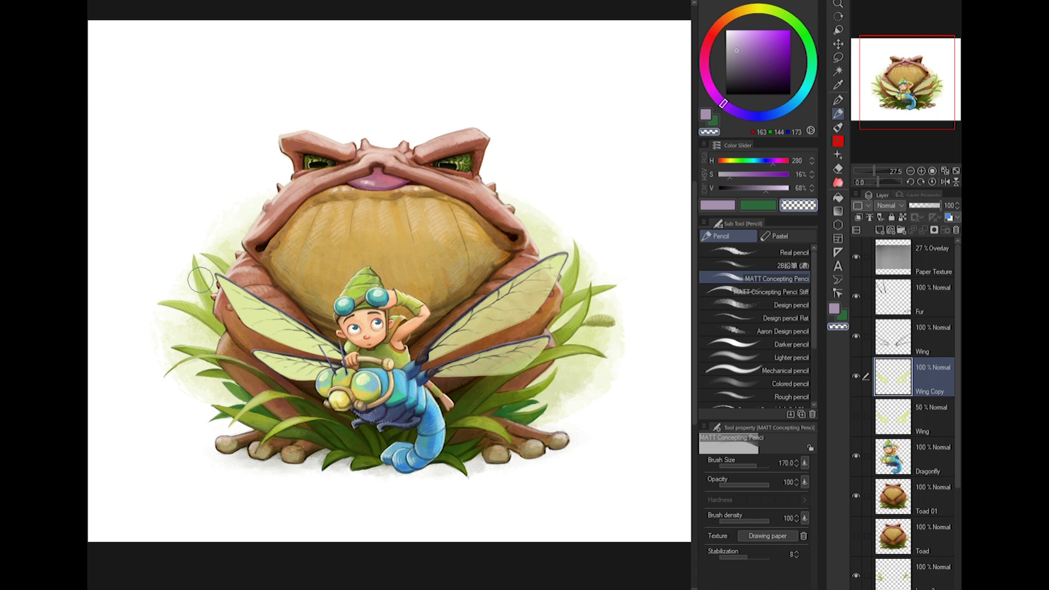
scroll(501, 164, down, 3)
scroll(500, 163, up, 5)
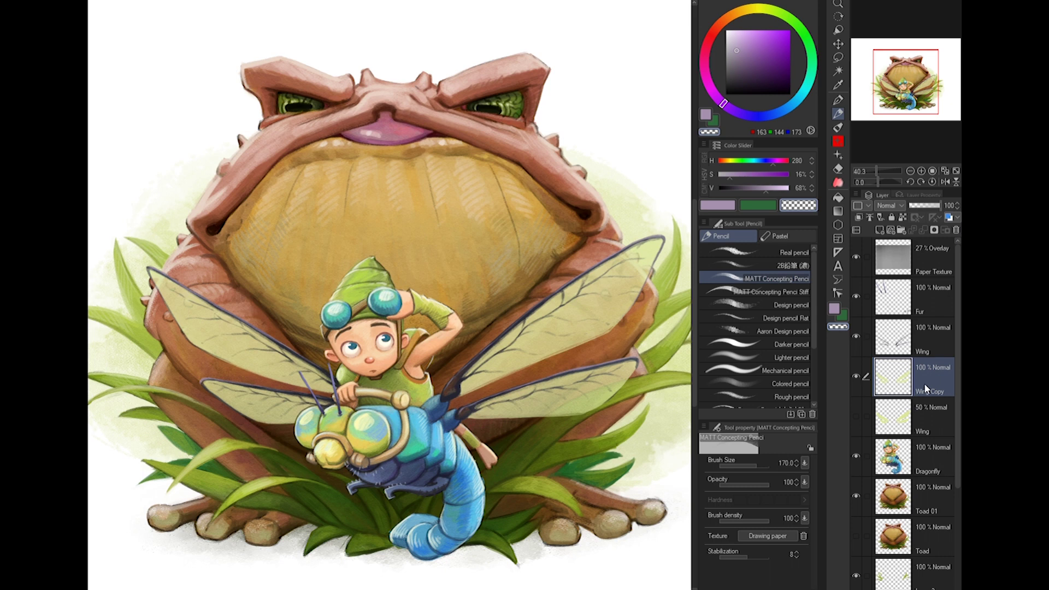
click(757, 332)
key(bracketright)
key(bracketright)
key(bracketright)
key(bracketright)
key(bracketright)
key(bracketright)
key(bracketright)
key(bracketright)
key(bracketright)
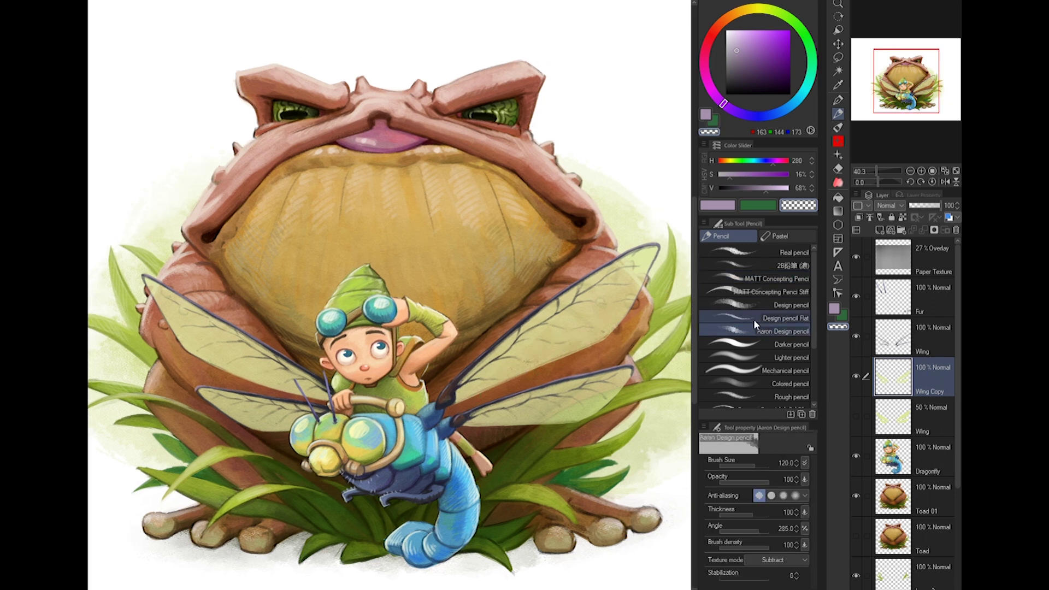
- Soften parts of the wing fill on both sides of Wing Copy with transparent colour, using Design pencil at size 100
click(787, 305)
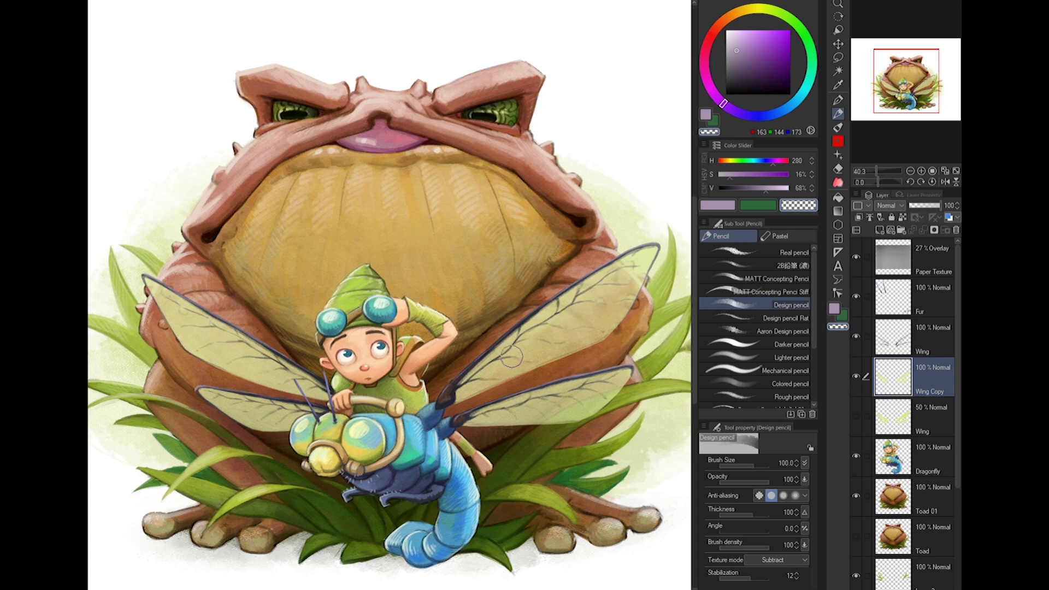
drag(509, 347, 531, 313)
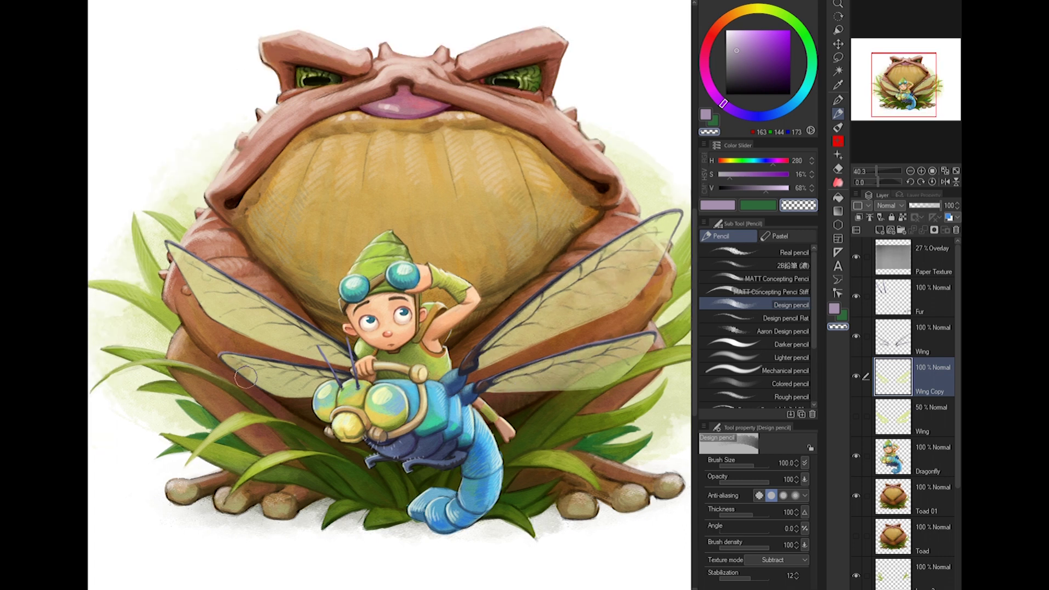
drag(177, 259, 271, 331)
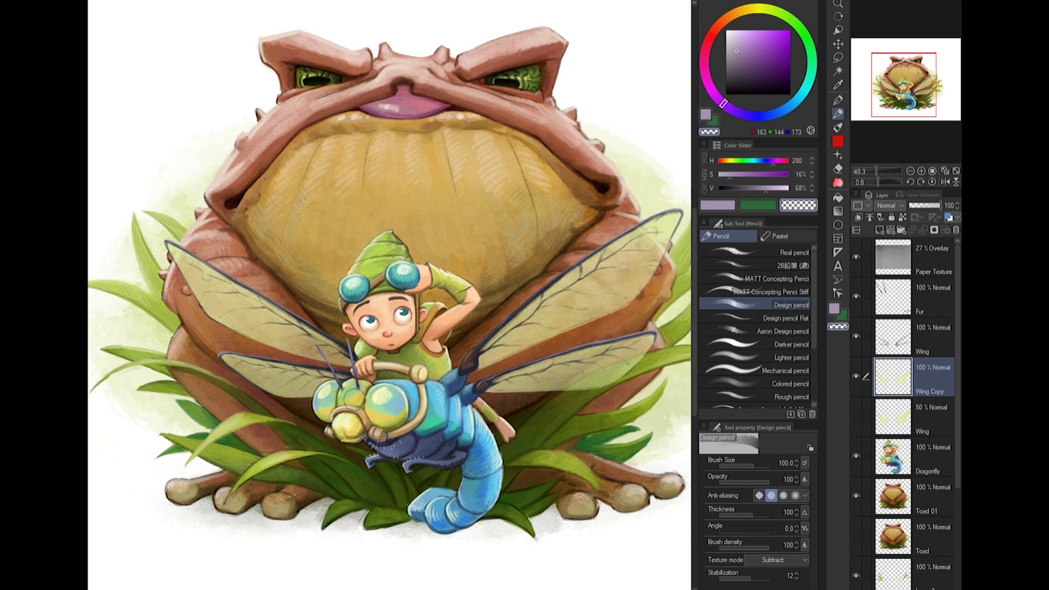
scroll(280, 350, down, 2)
scroll(622, 401, up, 2)
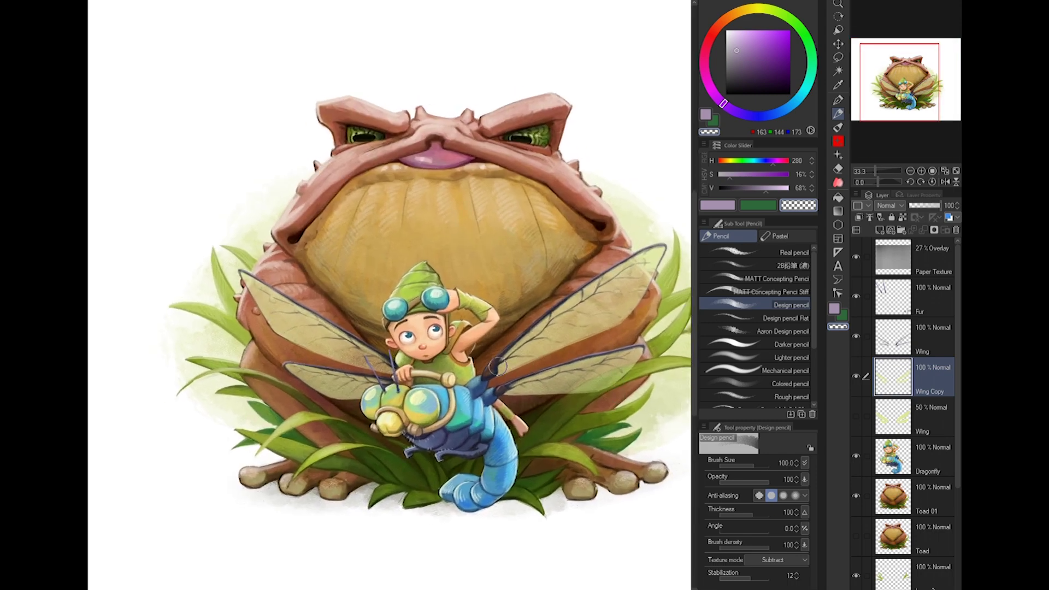
scroll(622, 400, down, 2)
scroll(517, 429, up, 3)
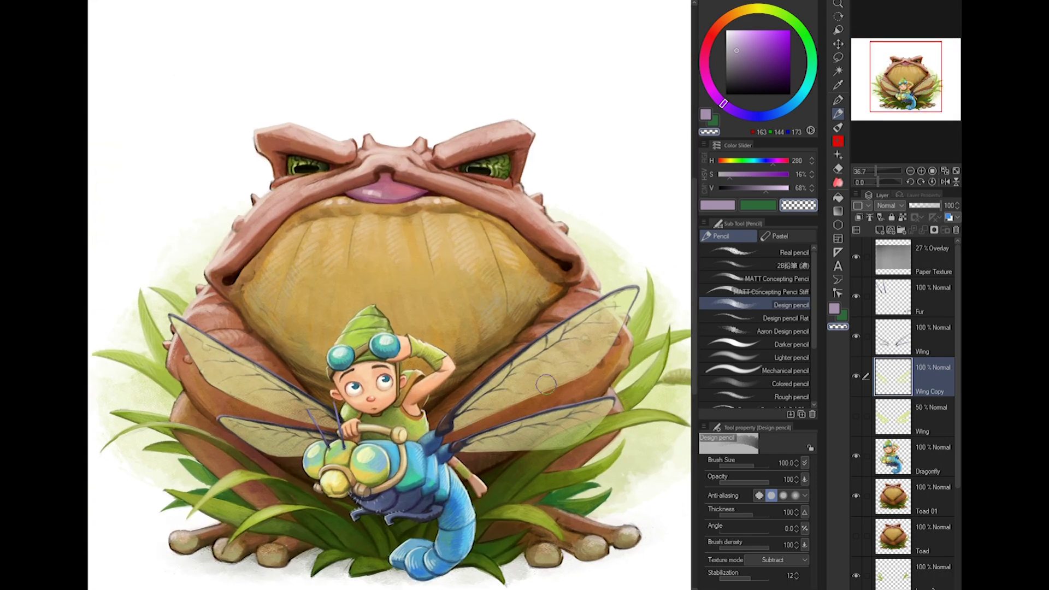
scroll(533, 306, down, 1)
drag(549, 273, 498, 307)
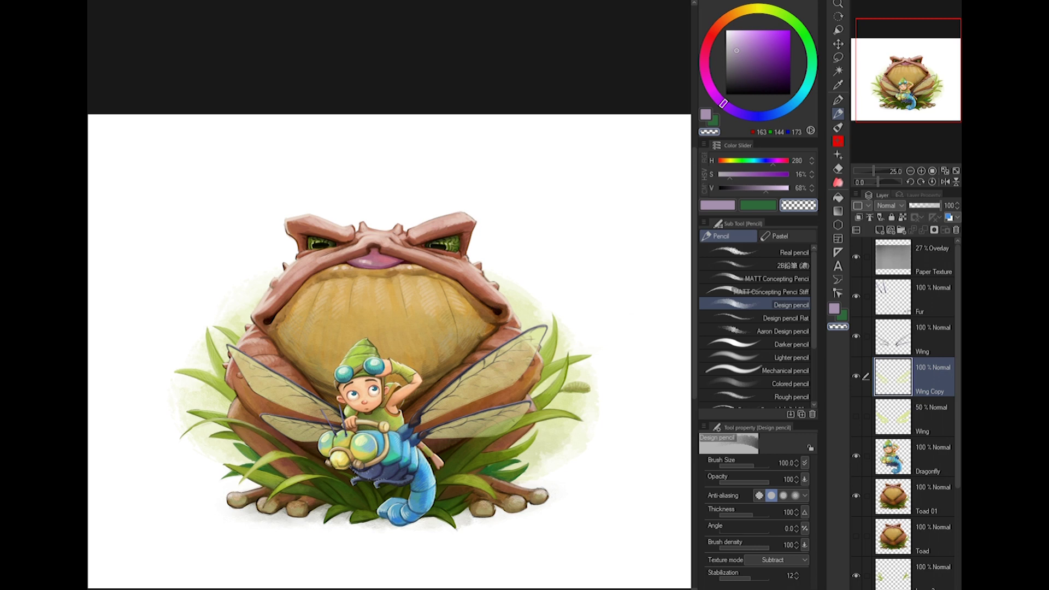
- Paint pale blue (154, 203, 212) reflections into the wings on Wing Copy, using Design pencil at size 30
scroll(342, 437, up, 2)
alt+click(584, 326)
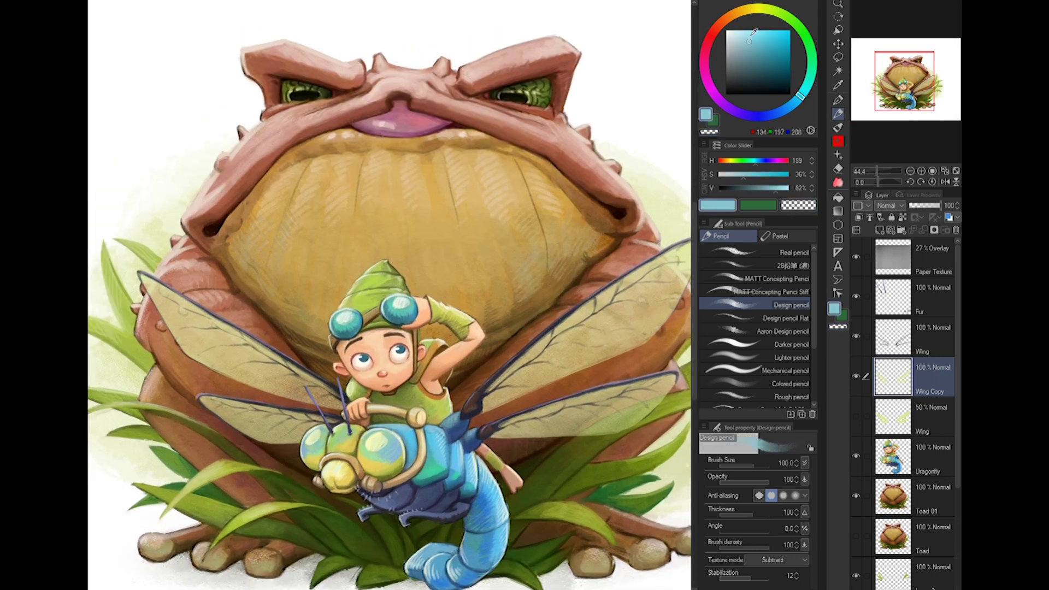
key(bracketleft)
scroll(569, 322, down, 1)
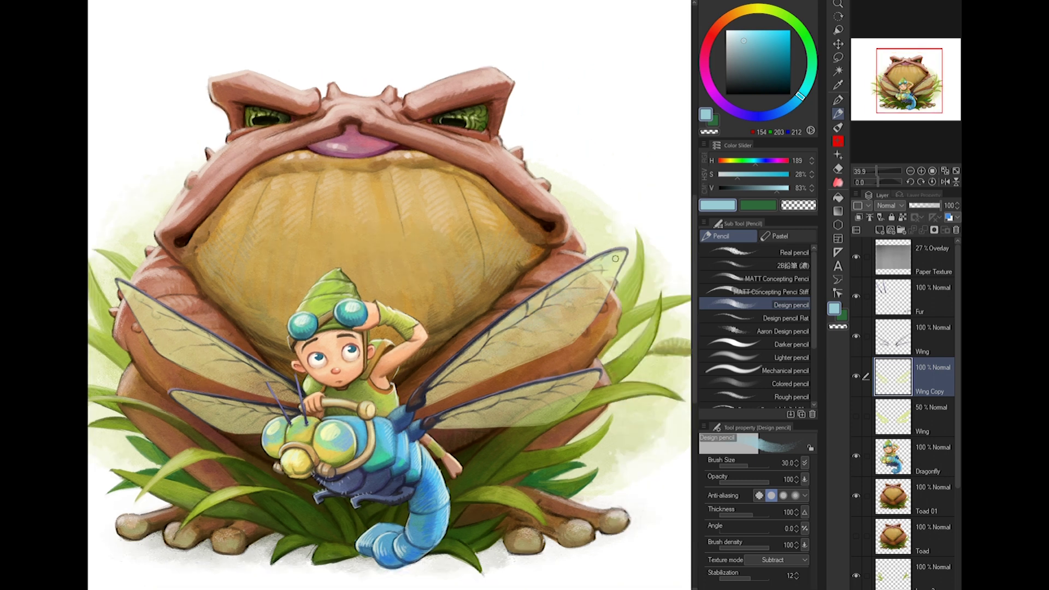
drag(621, 368, 497, 370)
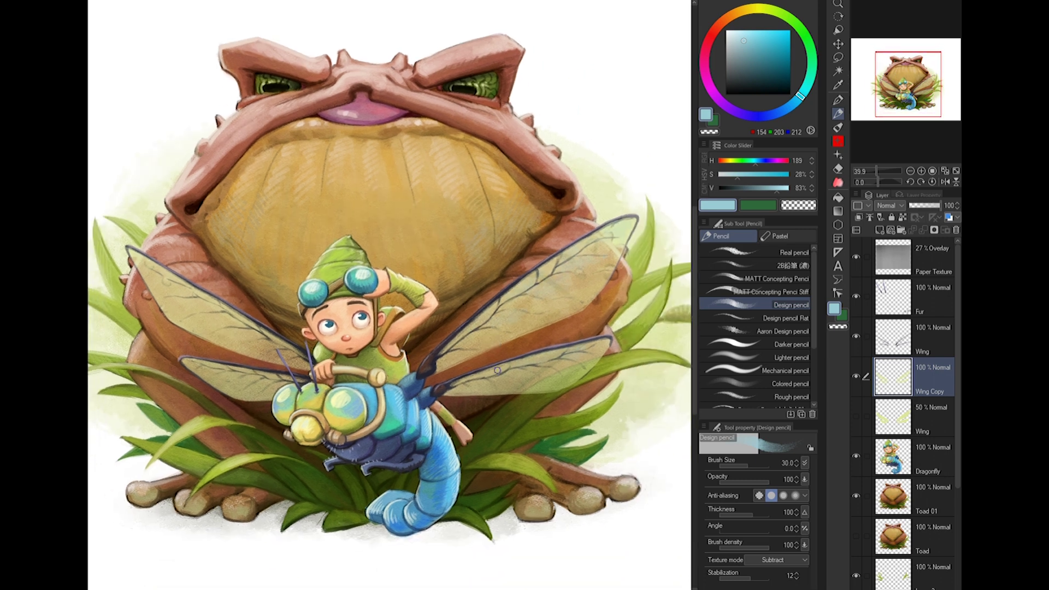
drag(370, 483, 474, 502)
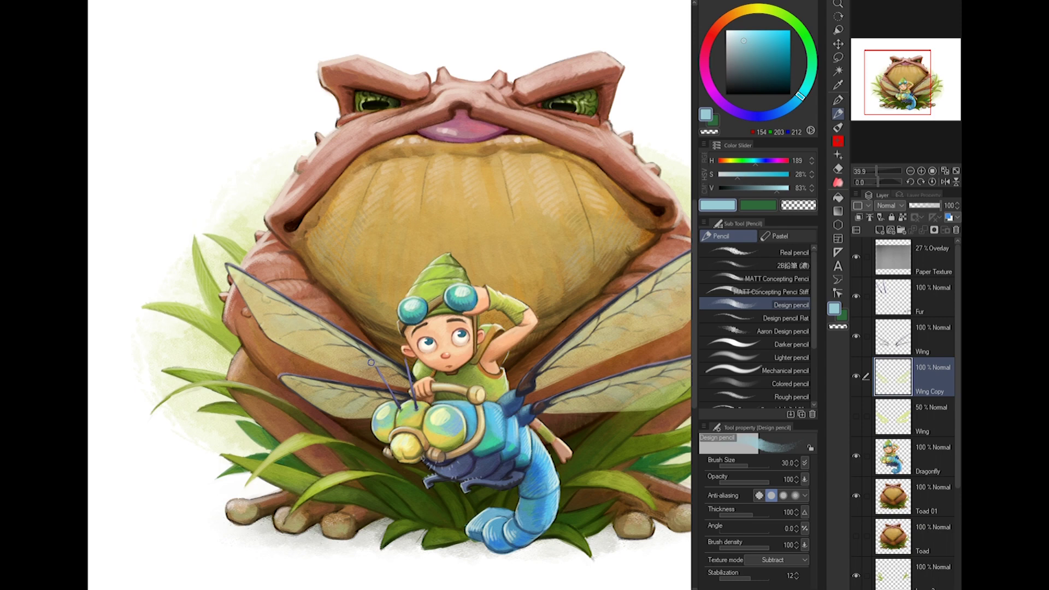
- Deepen the blue to 127, 197, 210 and add reflections to the upper right wing with Design pencil at size 30
scroll(362, 382, down, 2)
click(751, 42)
drag(540, 368, 578, 315)
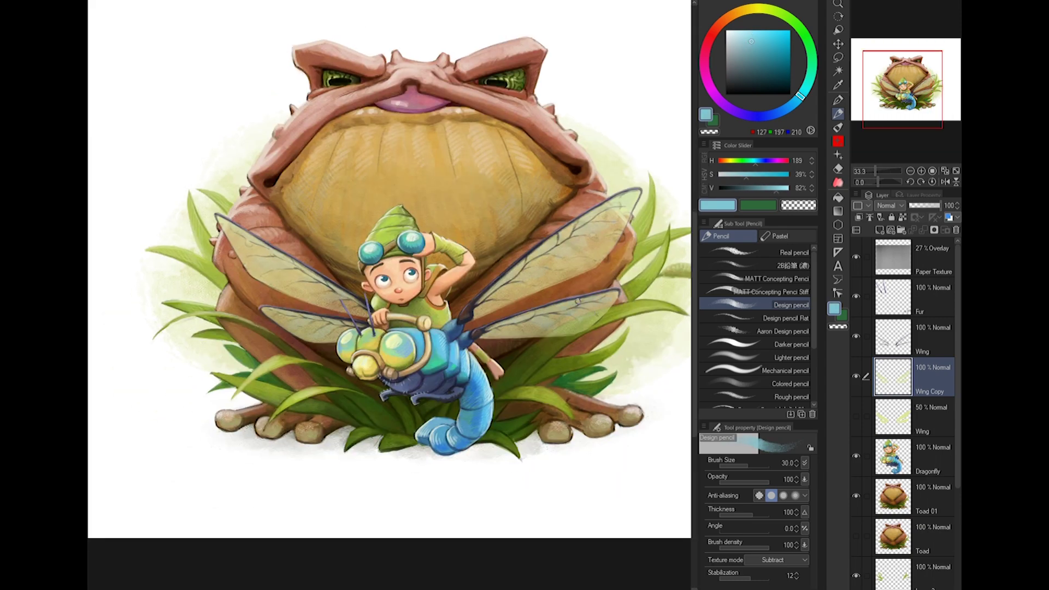
scroll(582, 252, down, 1)
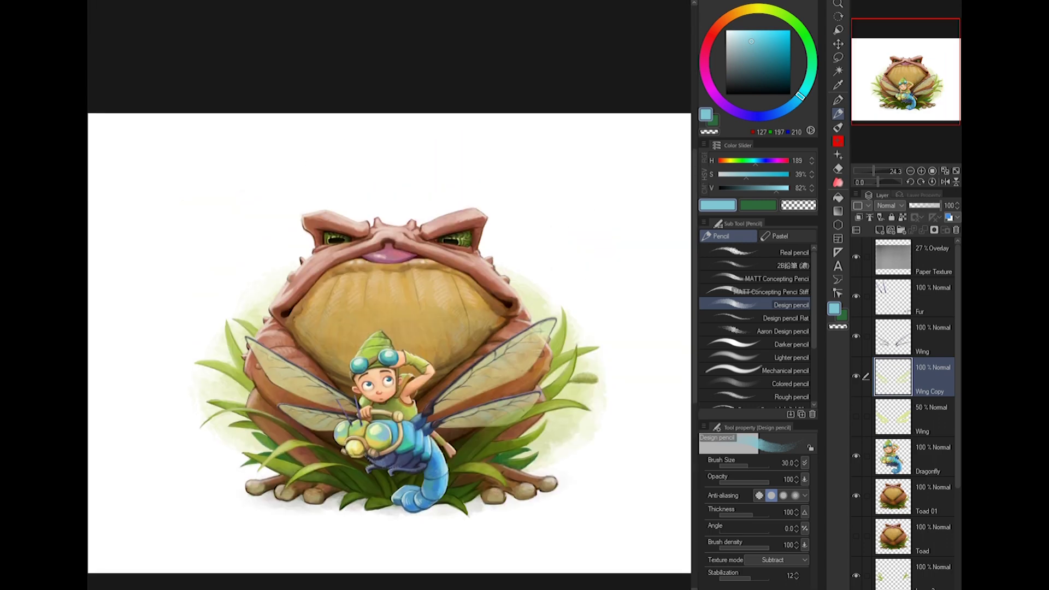
- Pick a paler blue for the wing reflections on Wing Copy, using Design pencil at size 30
scroll(389, 350, up, 1)
click(746, 39)
click(736, 40)
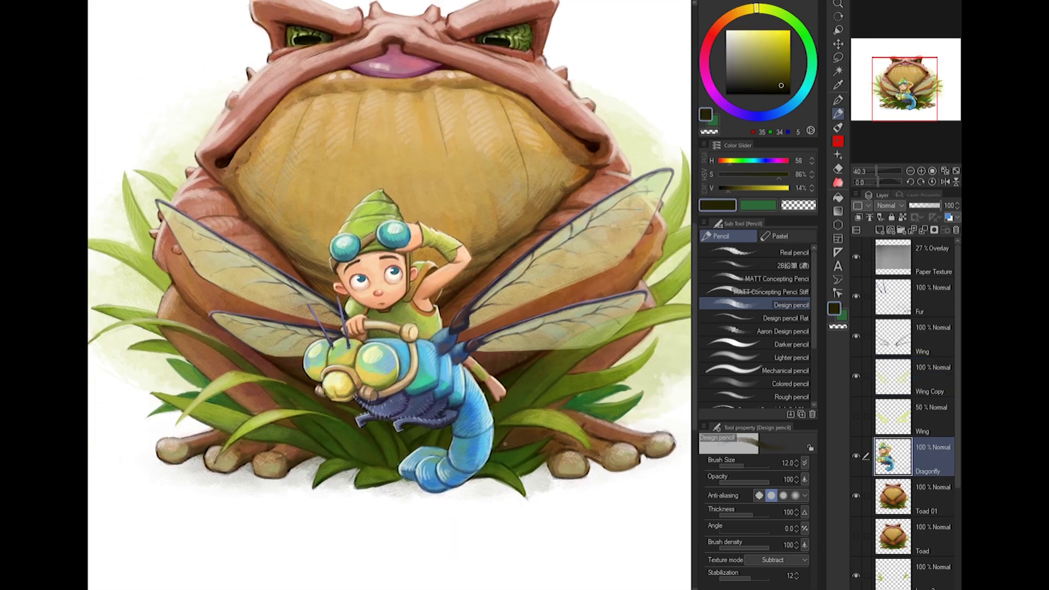
- Sample olive green (116, 136, 32) for Design pencil at size 12 on the Dragonfly layer and toggle that layer's visibility
drag(257, 432, 394, 437)
alt+click(395, 437)
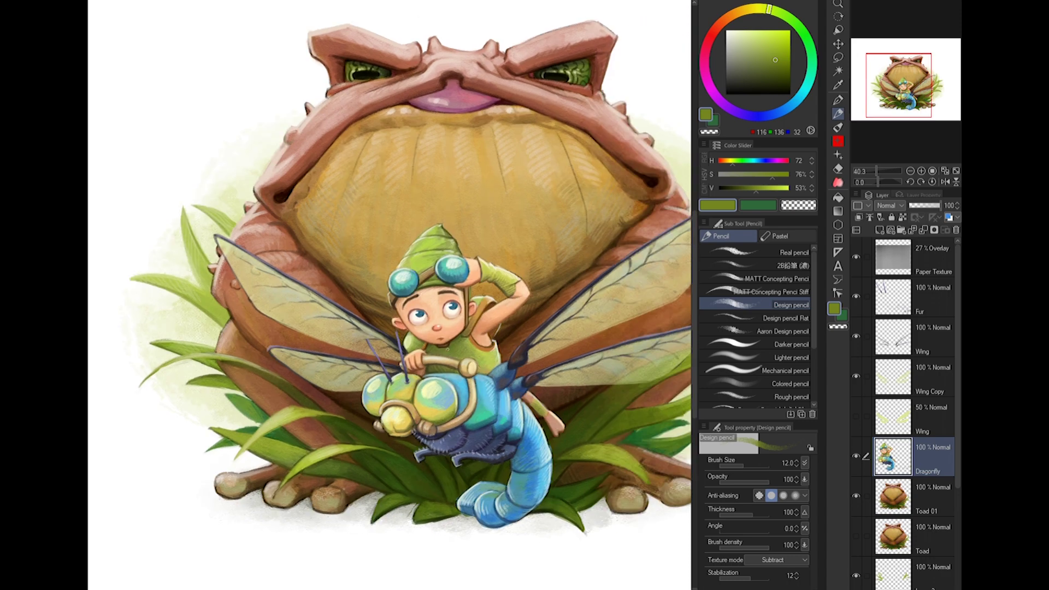
click(857, 456)
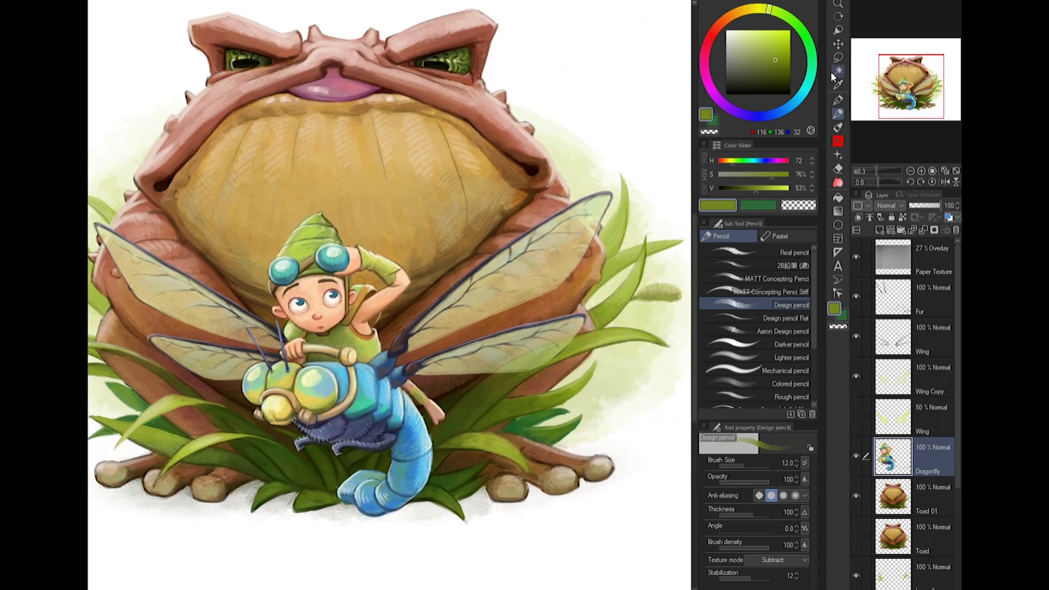
click(838, 57)
mouse_move(459, 415)
mouse_down()
mouse_move(629, 407)
mouse_move(634, 443)
mouse_up()
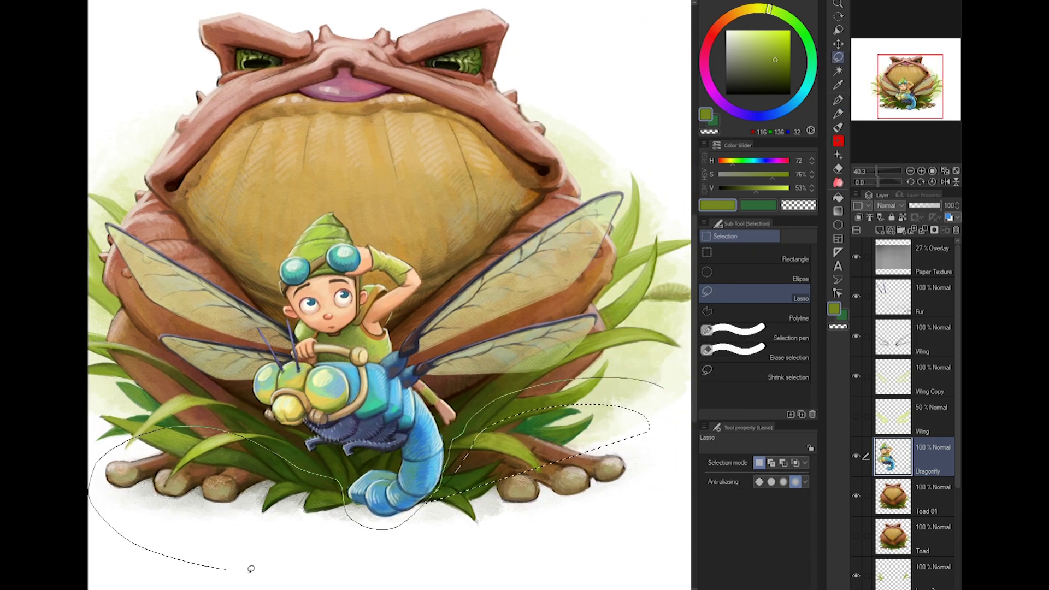
drag(239, 561, 454, 410)
key(ctrl+d)
- Clean up the edges of the right wings' fill on Wing Copy with transparent Oil paint flat brush 2 at size 25
click(920, 503)
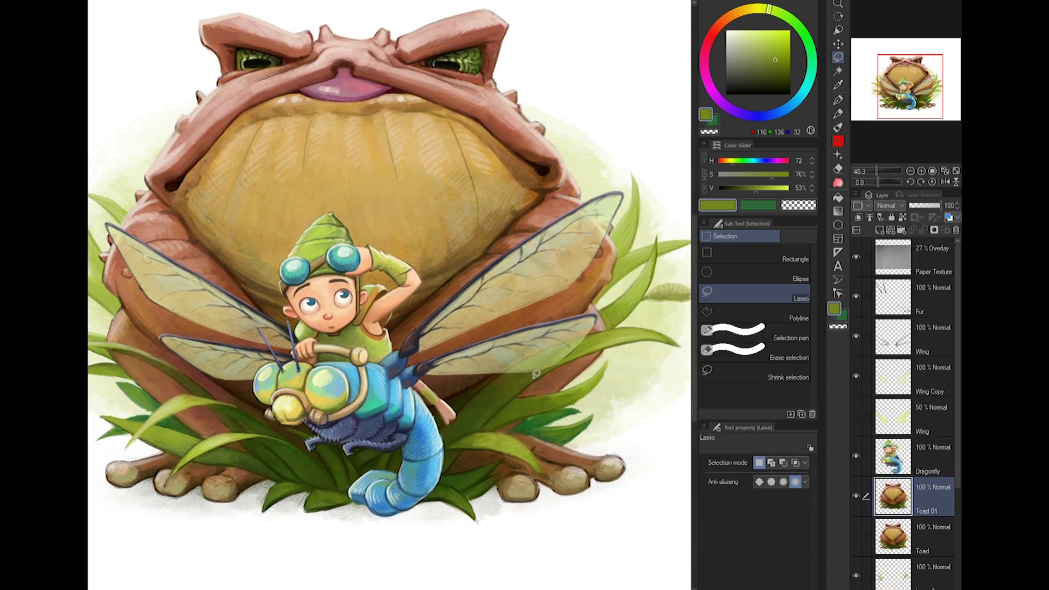
key(b)
scroll(468, 367, up, 2)
ctrl+shift+click(468, 368)
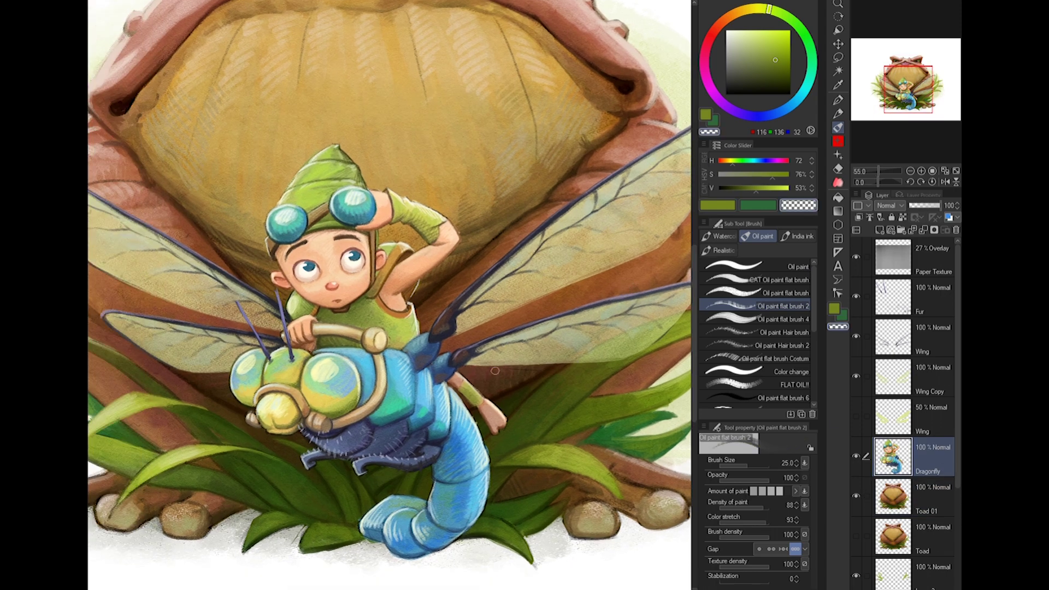
click(919, 391)
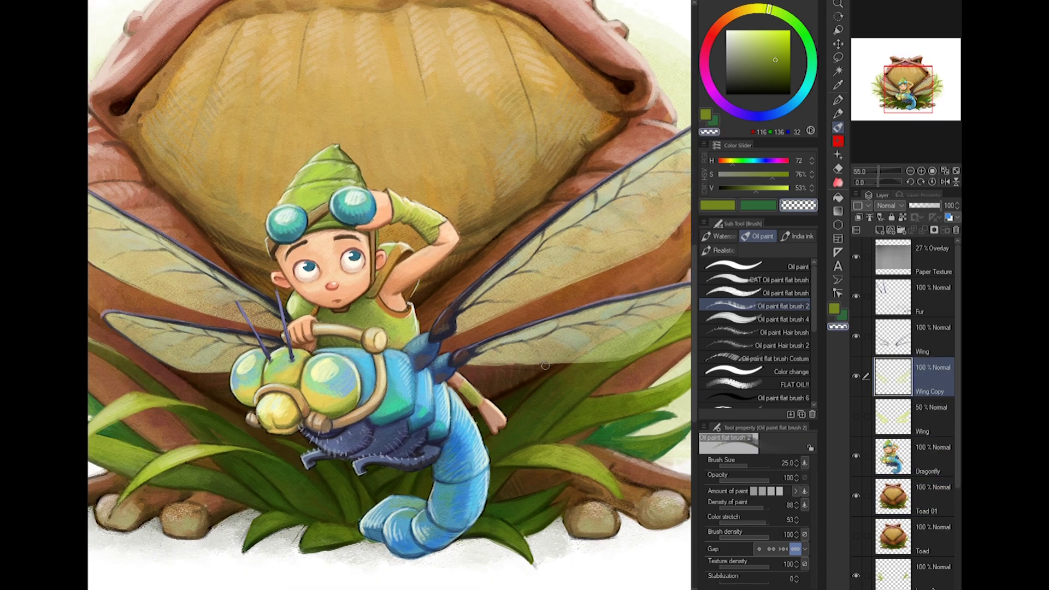
scroll(585, 361, right, 3)
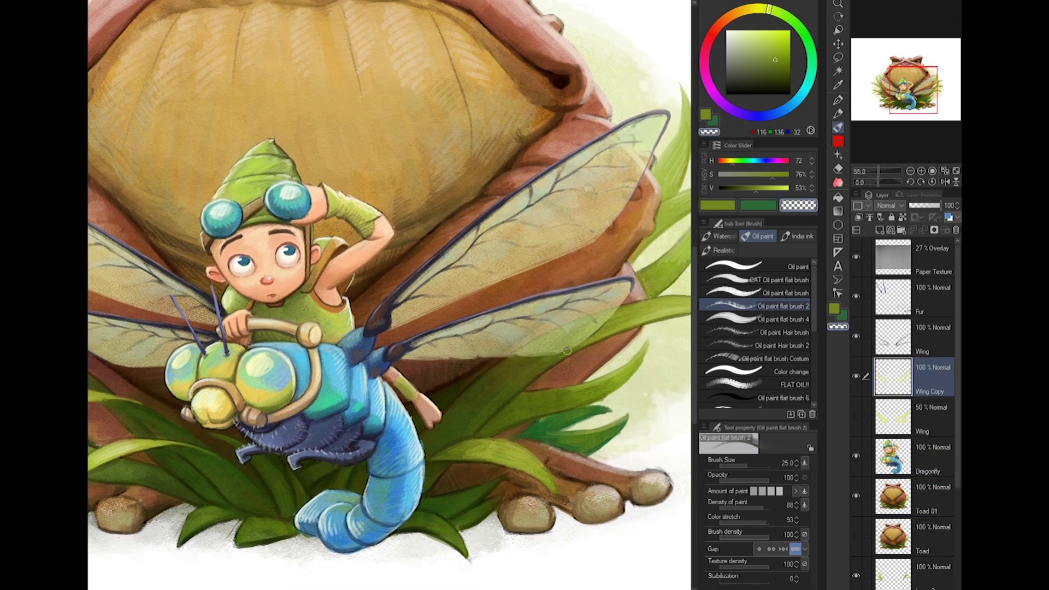
scroll(565, 354, up, 4)
scroll(565, 354, left, 2)
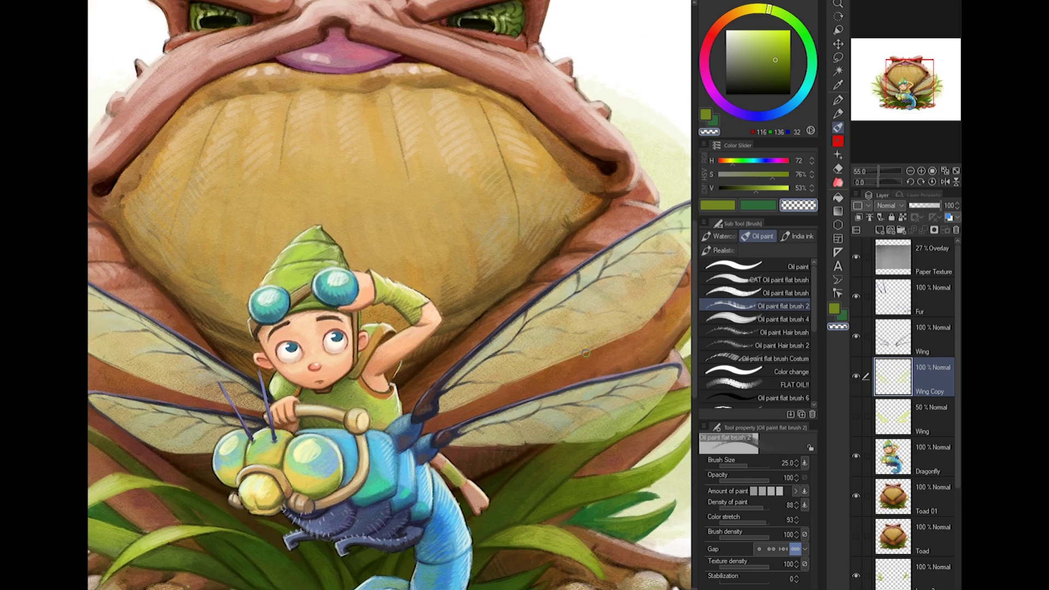
scroll(608, 327, right, 1)
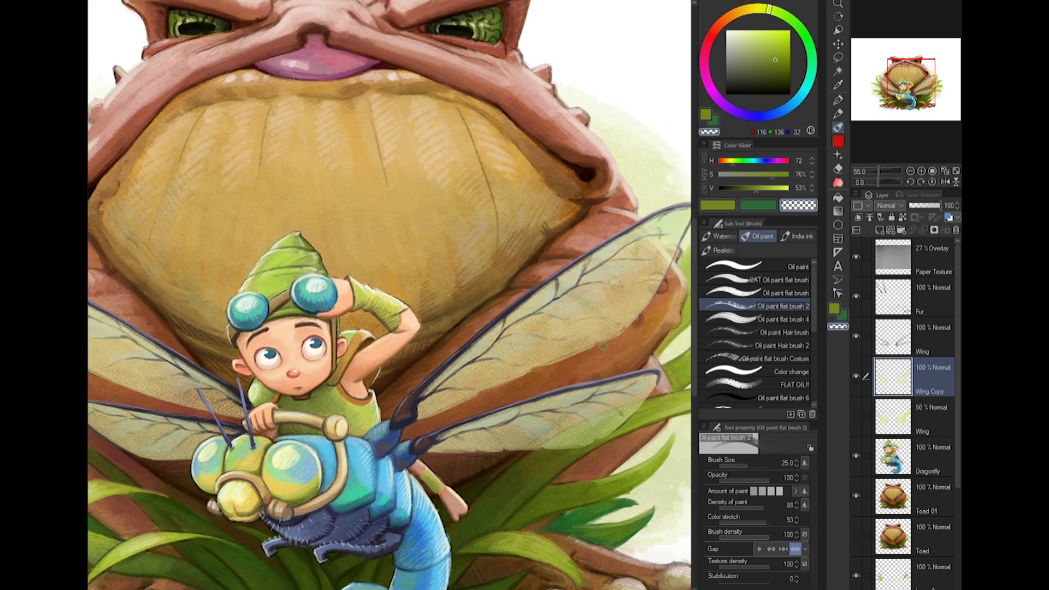
scroll(602, 346, up, 2)
scroll(602, 346, right, 2)
scroll(405, 387, down, 5)
- Clean up the left wings' fill on Wing Copy with transparent Oil paint flat brush 2 at size 25
scroll(405, 388, left, 12)
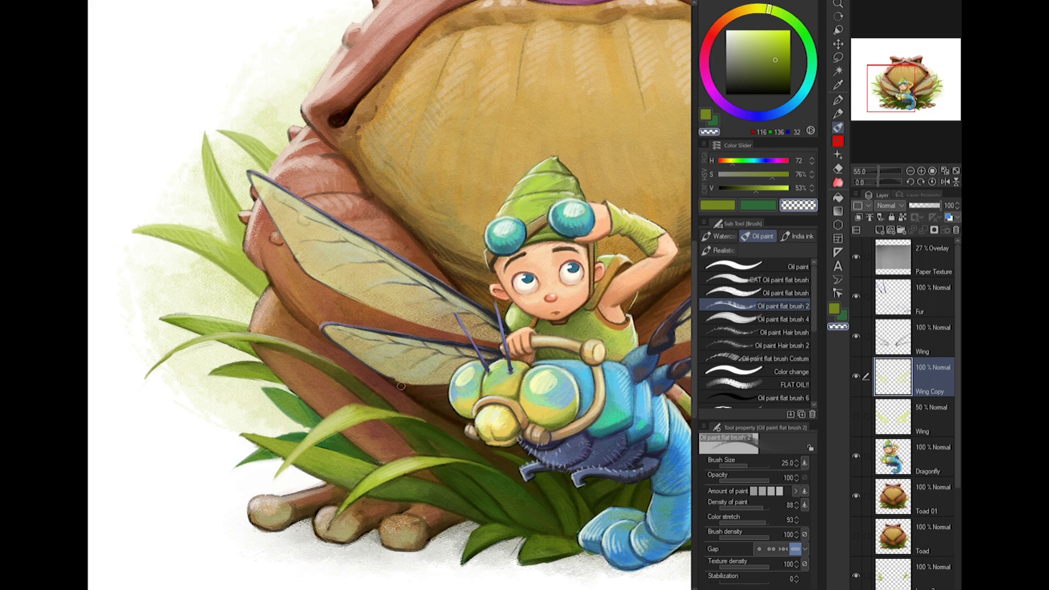
scroll(417, 387, right, 8)
scroll(417, 387, down, 2)
scroll(343, 323, left, 2)
scroll(343, 323, up, 1)
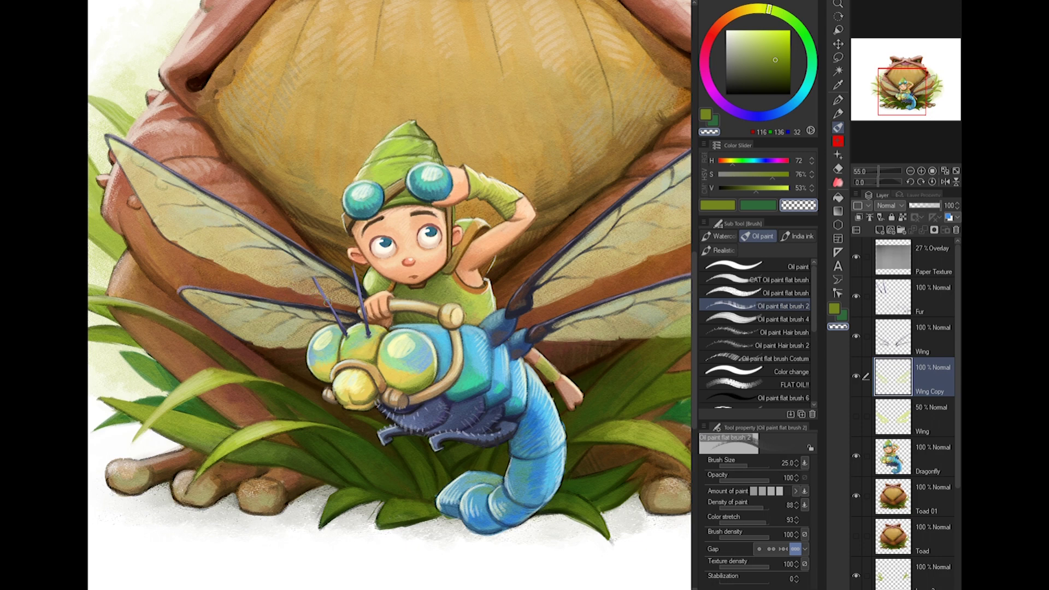
scroll(328, 304, down, 5)
scroll(317, 339, up, 6)
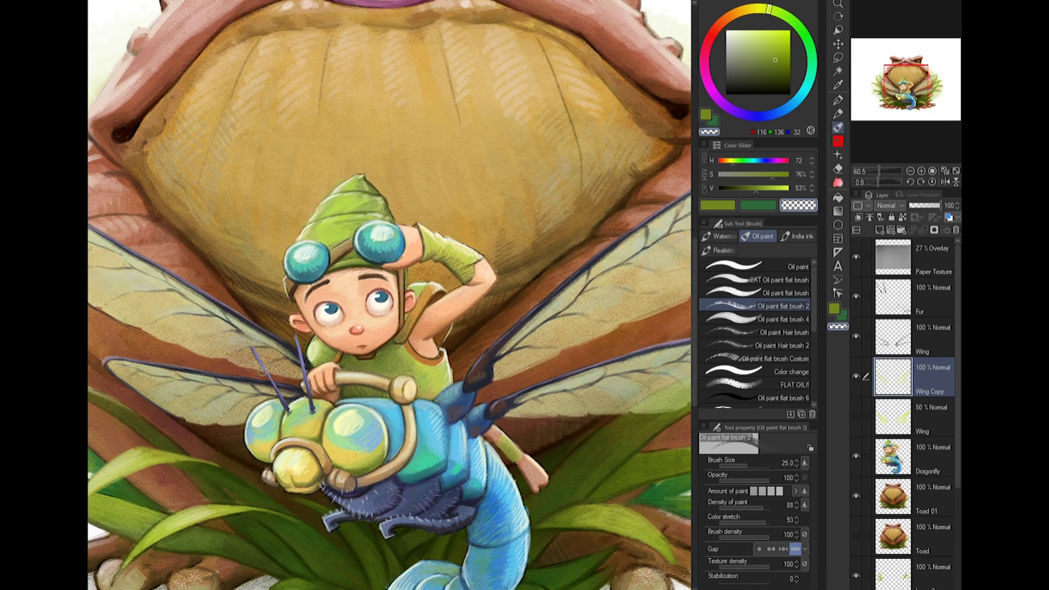
- Soften the wing fill on Wing Copy with the textured watercolor blur brush from the Blend tools at size 60
key(j)
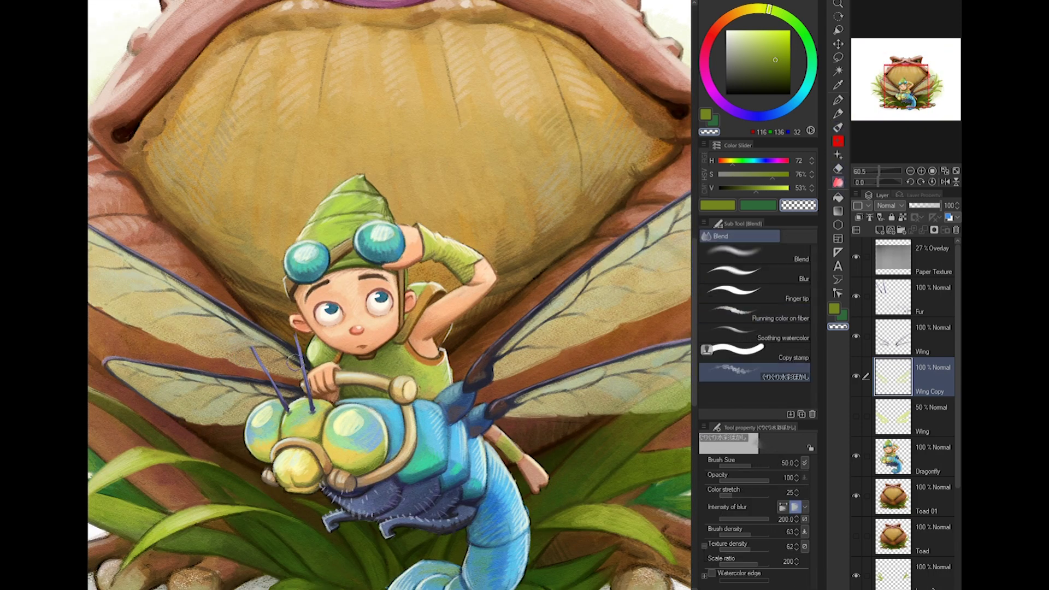
key(bracketright)
drag(350, 260, 375, 286)
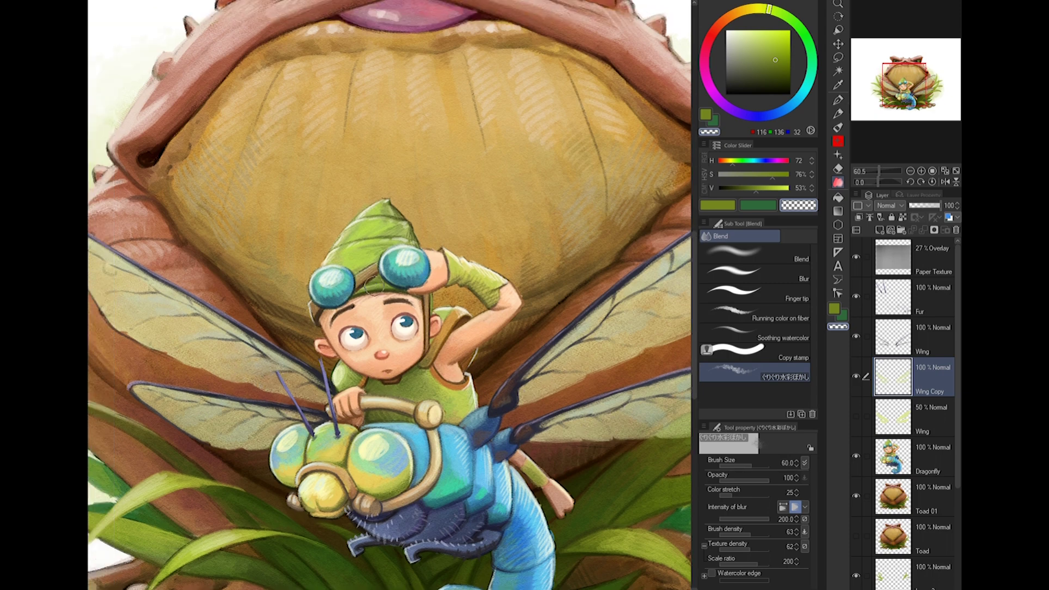
scroll(276, 369, down, 4)
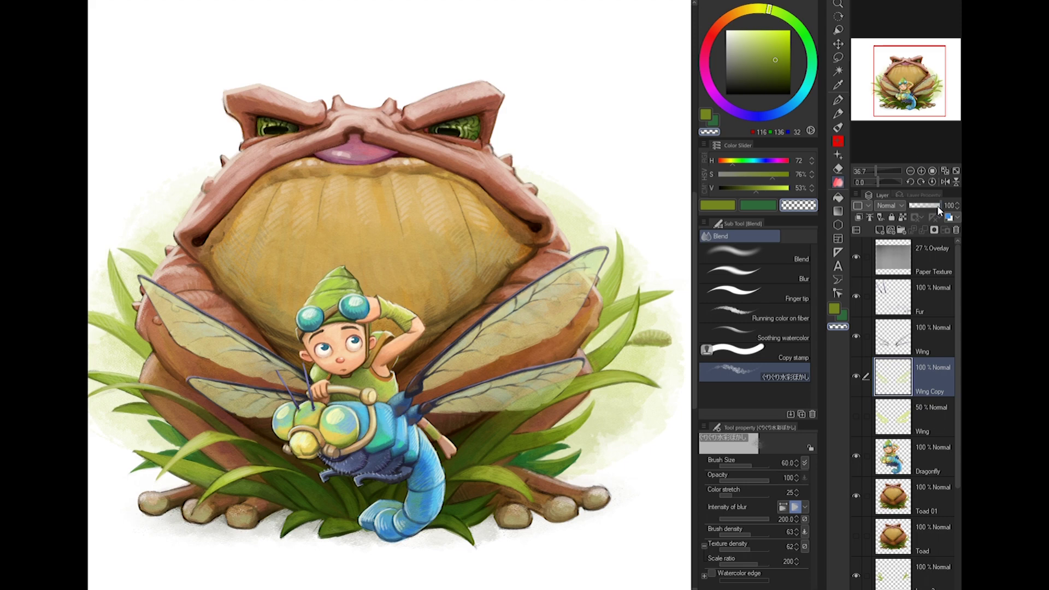
- Lower the Wing Copy layer's opacity to 81%
drag(939, 208, 935, 205)
scroll(436, 218, down, 2)
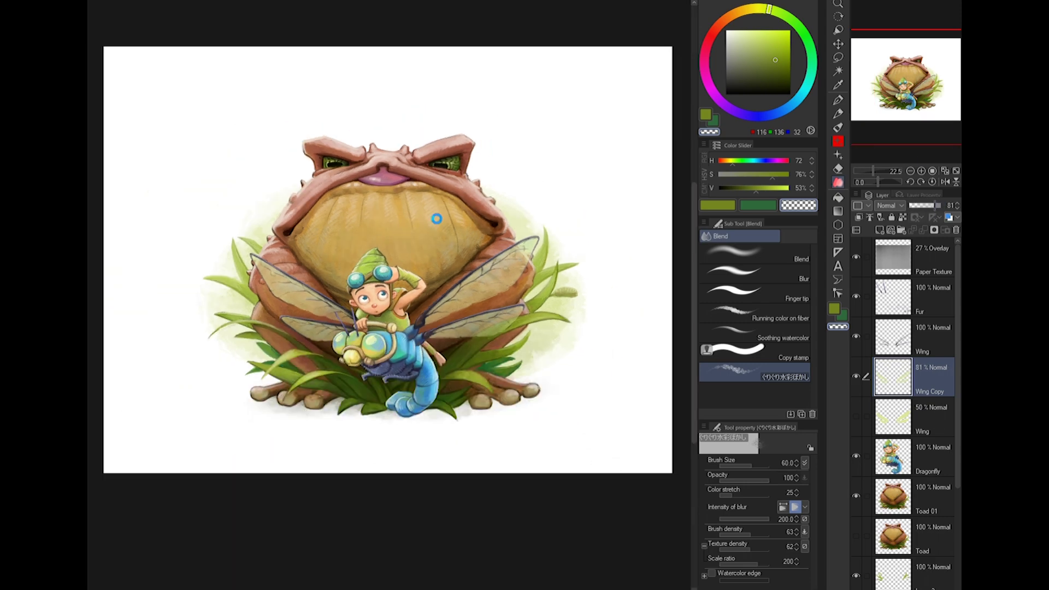
scroll(439, 348, up, 2)
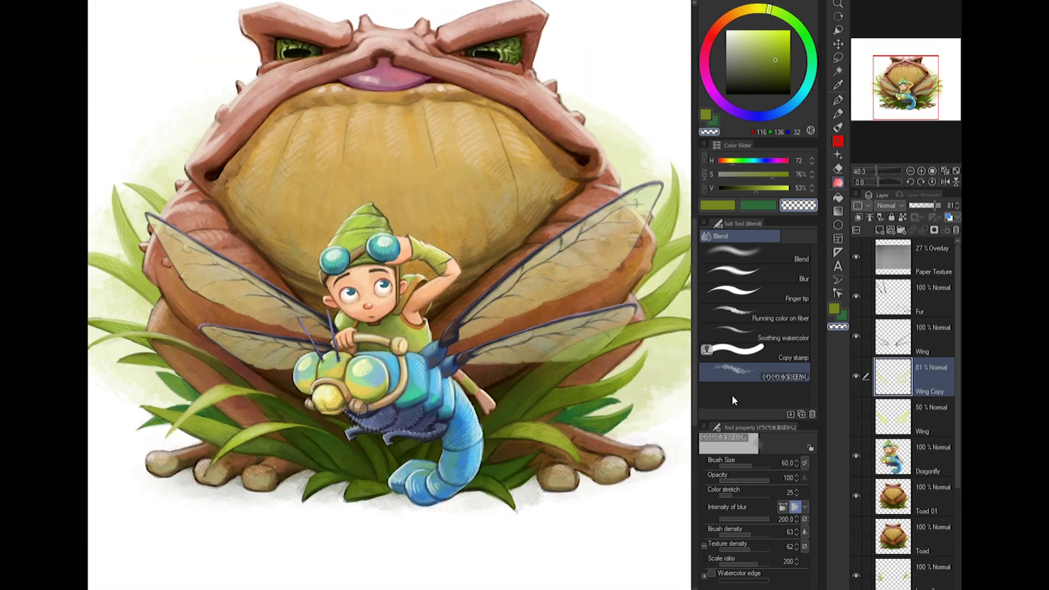
- Shade the antenna bases on the Dragonfly layer in sampled olive green (93, 99, 46), using Oil paint flat brush 2 at size 17
click(929, 457)
scroll(307, 360, up, 2)
click(838, 114)
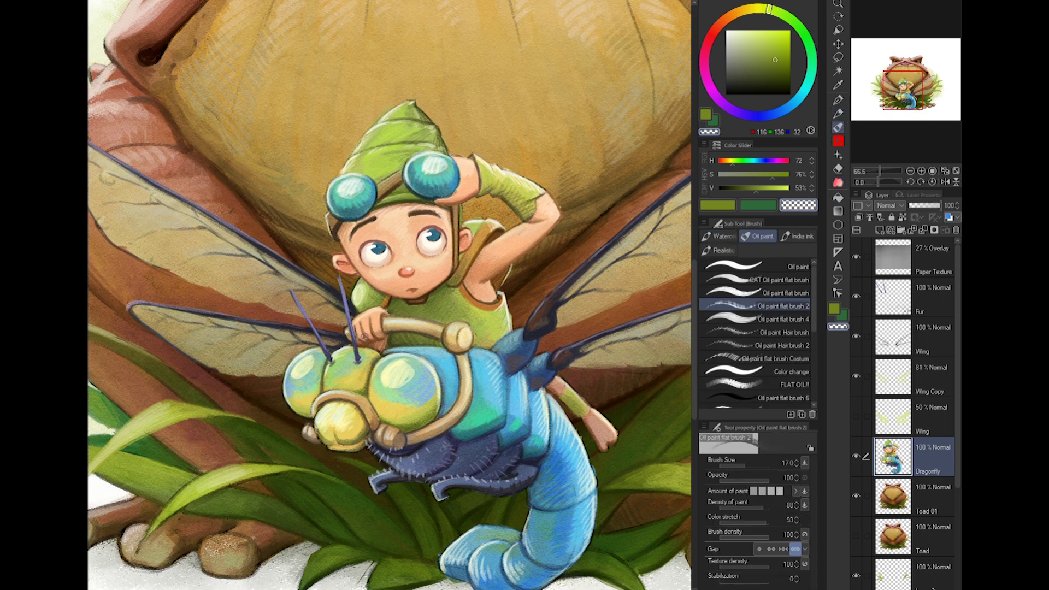
alt+click(355, 362)
key(bracketleft)
alt+click(330, 359)
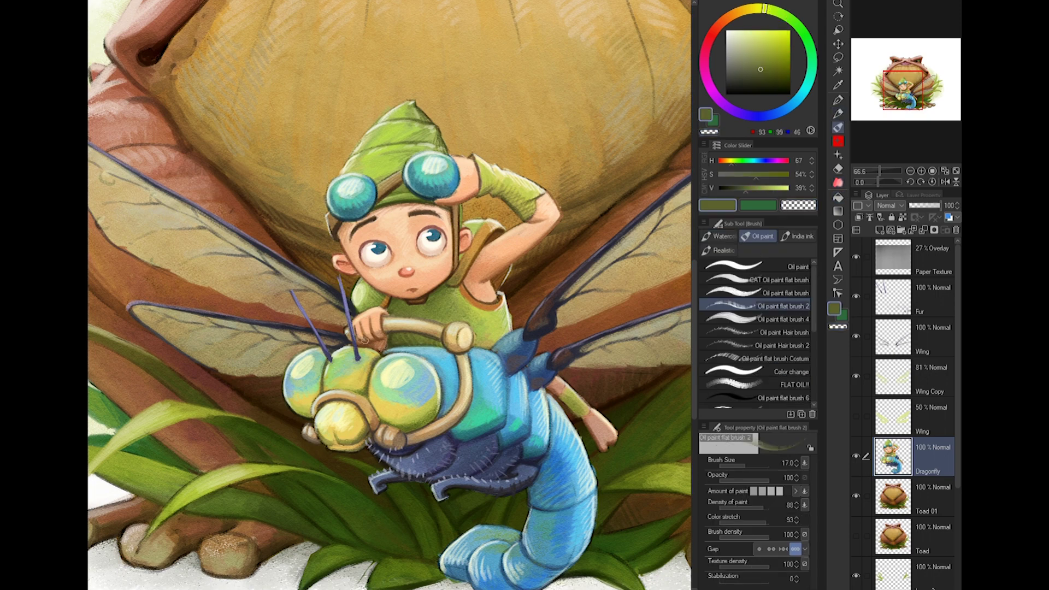
scroll(412, 387, down, 4)
scroll(412, 388, up, 4)
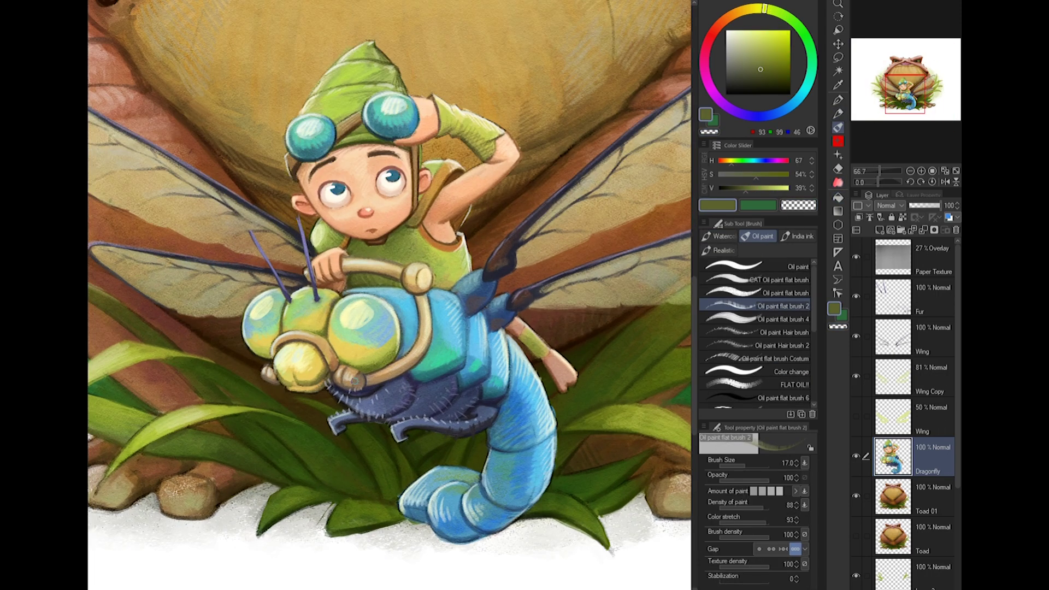
- Thin out the fur under the dragonfly's body on the Fur layer with transparent Oil paint flat brush 2 at size 17
click(925, 298)
key(c)
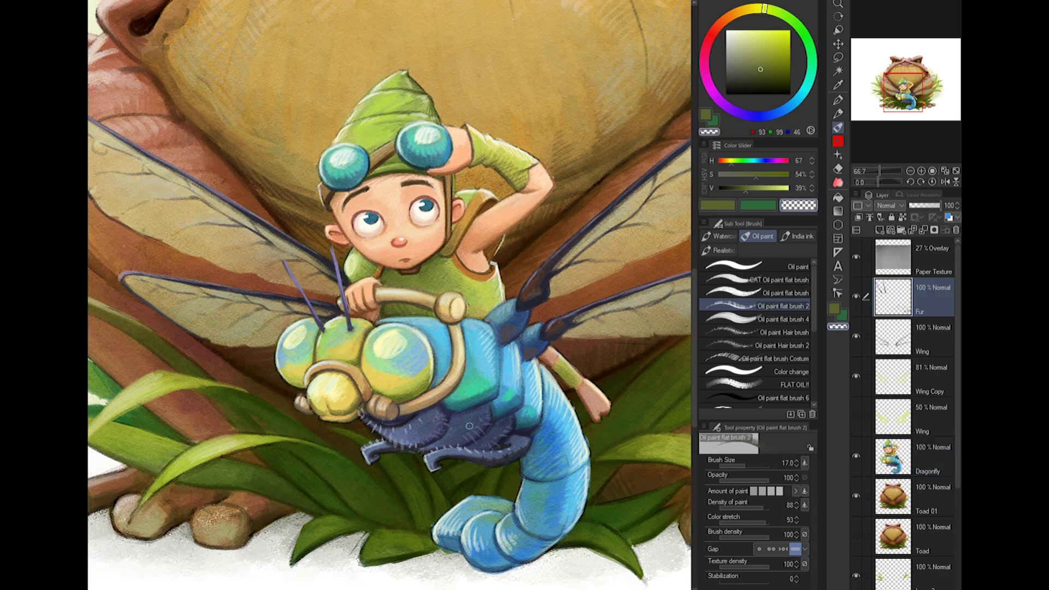
scroll(500, 426, down, 4)
scroll(500, 426, up, 4)
- Add lavender (151, 146, 186) hairs to the dragonfly's dark underside on Fur, using MATT Concepting Penci Stiff at size 15
click(838, 113)
alt+click(403, 393)
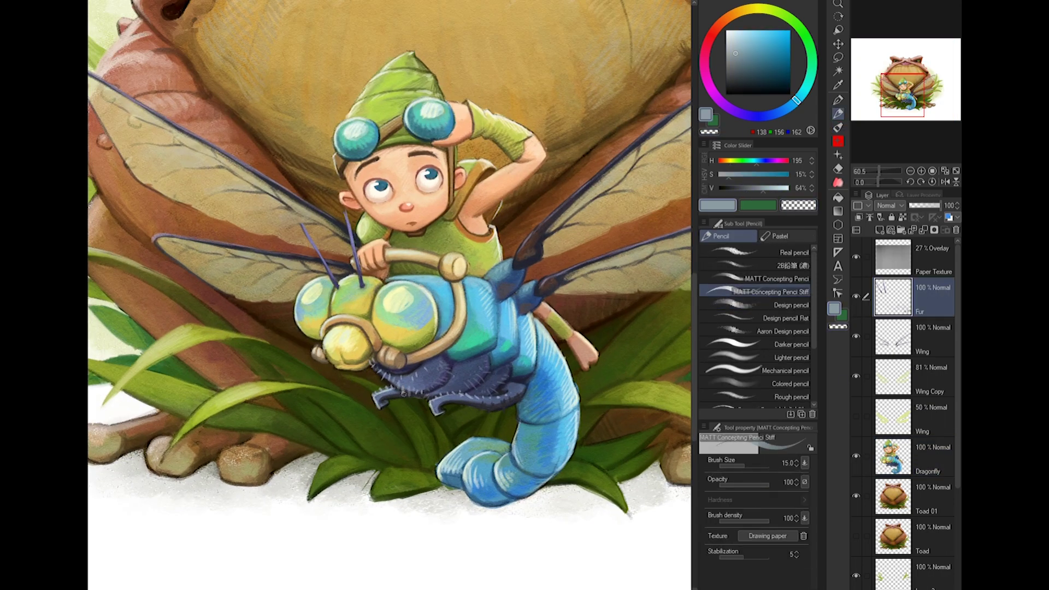
click(751, 116)
click(742, 46)
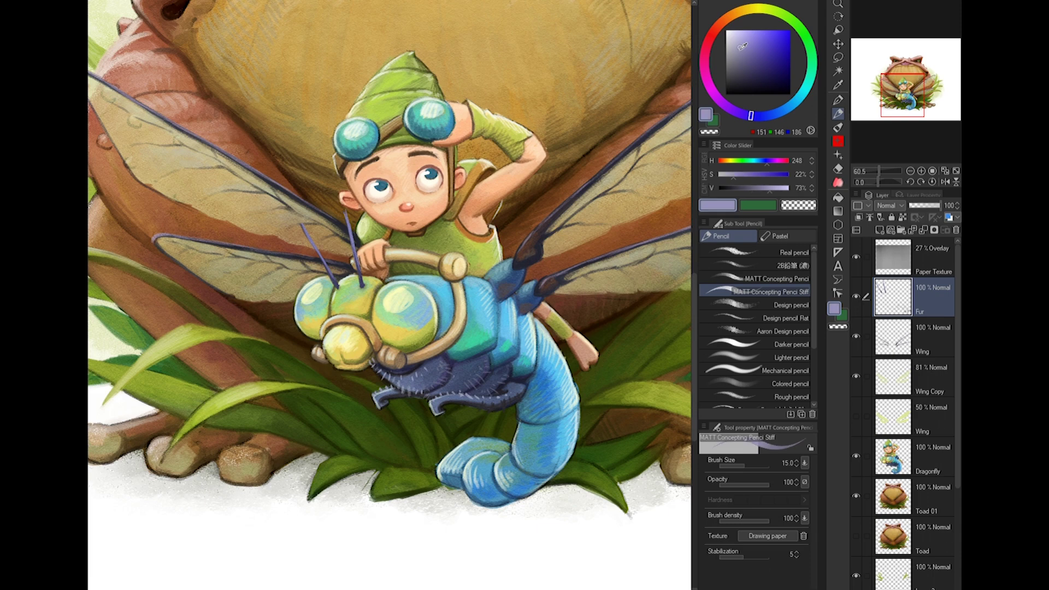
drag(490, 379, 489, 388)
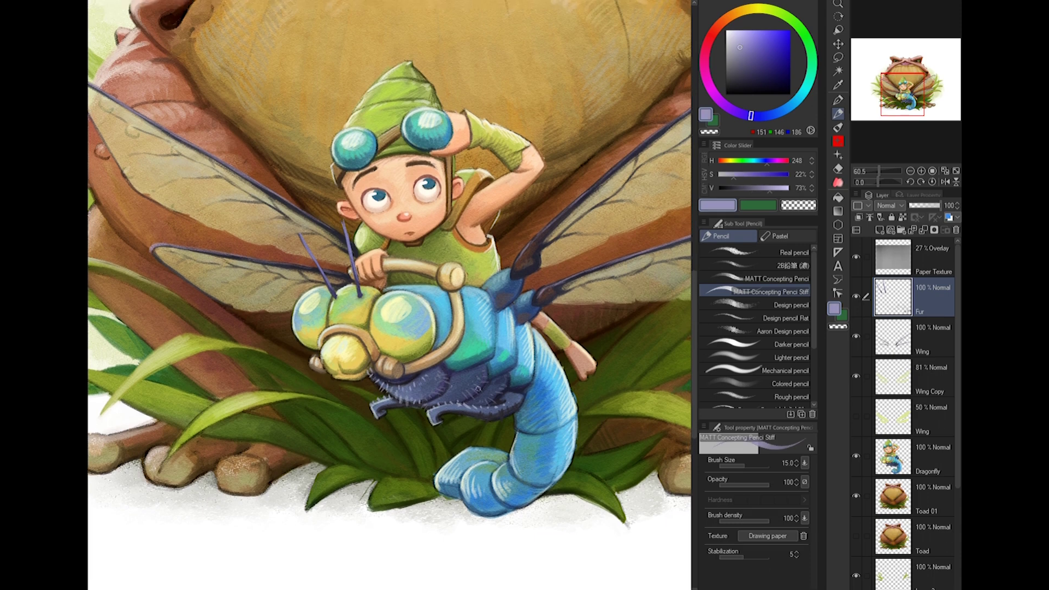